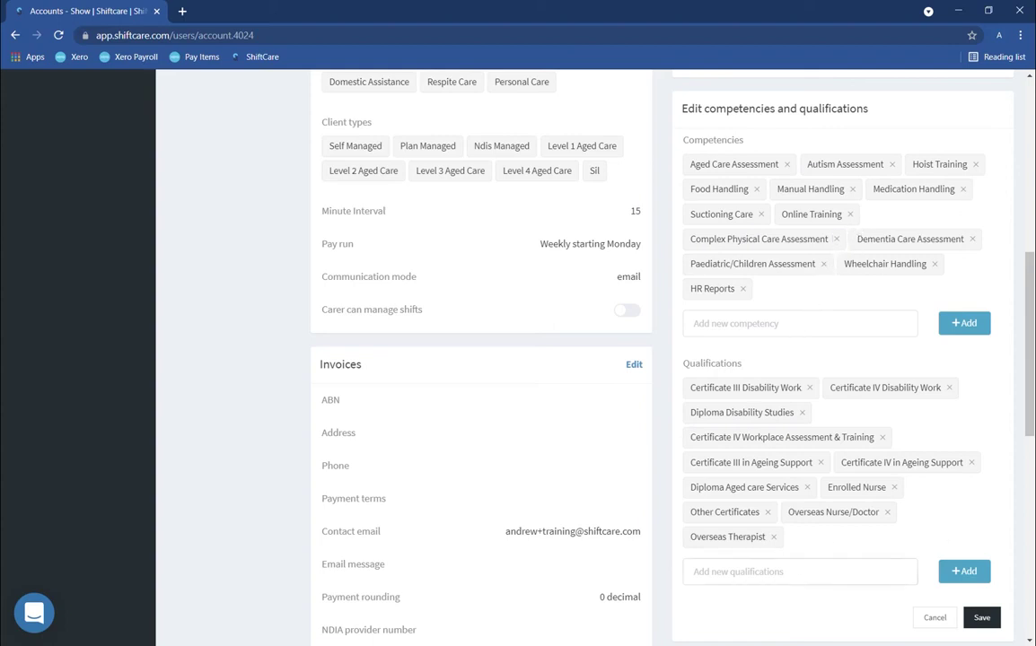
Add "Registered Nurse" as a new qualification and save the competency and qualification categories
click(799, 572)
text(Registered Nurse)
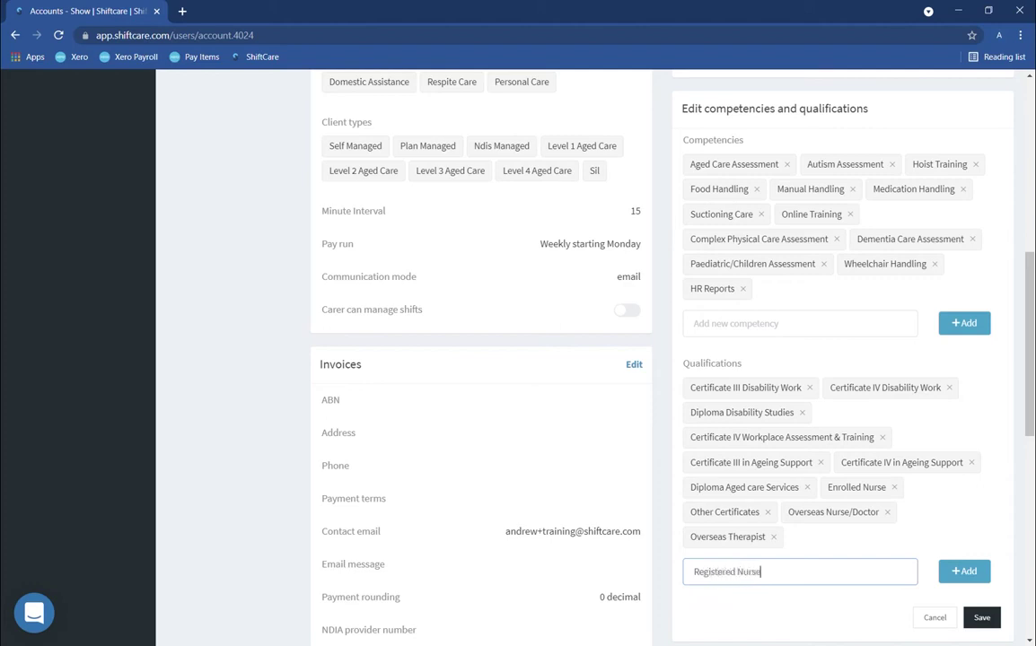
click(966, 572)
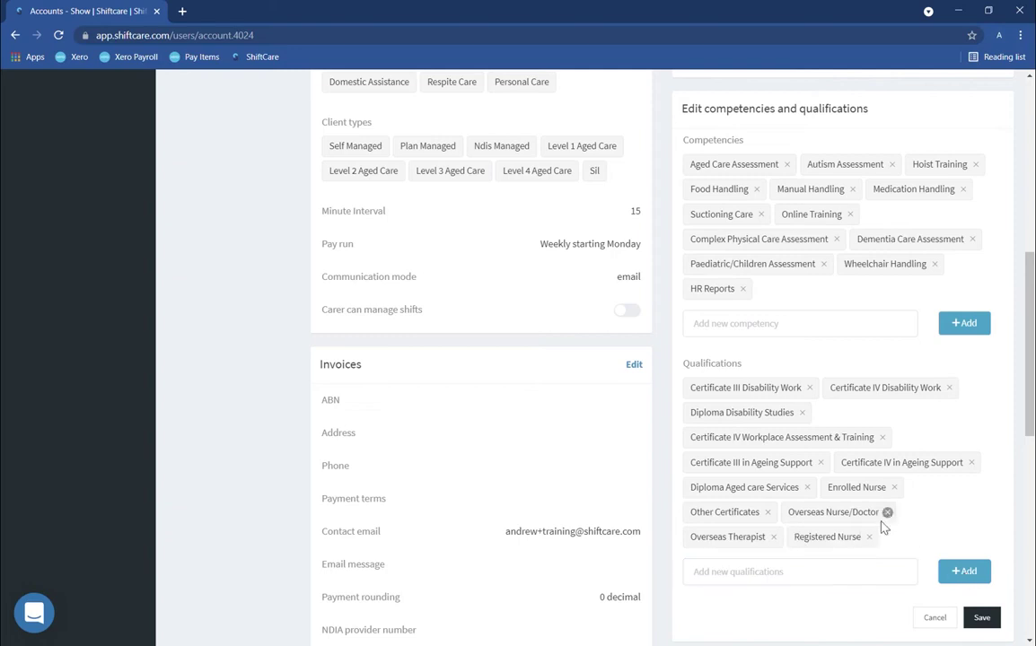
click(983, 619)
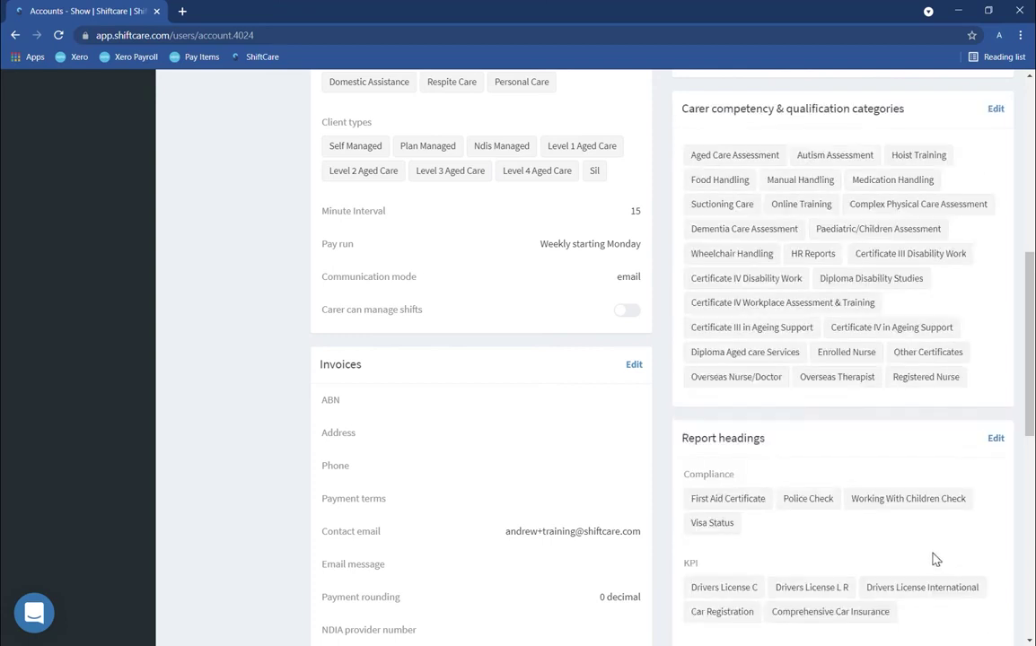
Open the second listed staff member's profile from the staff list and go to manage all their compliance documents
scroll(542, 362, up, 1)
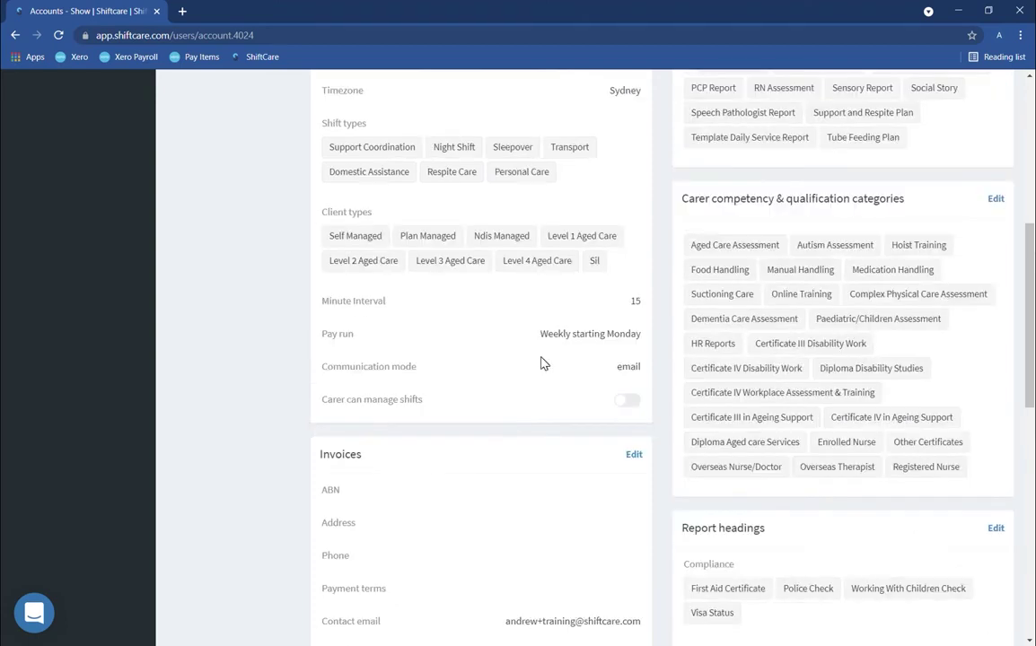
scroll(504, 358, up, 2)
scroll(503, 361, up, 3)
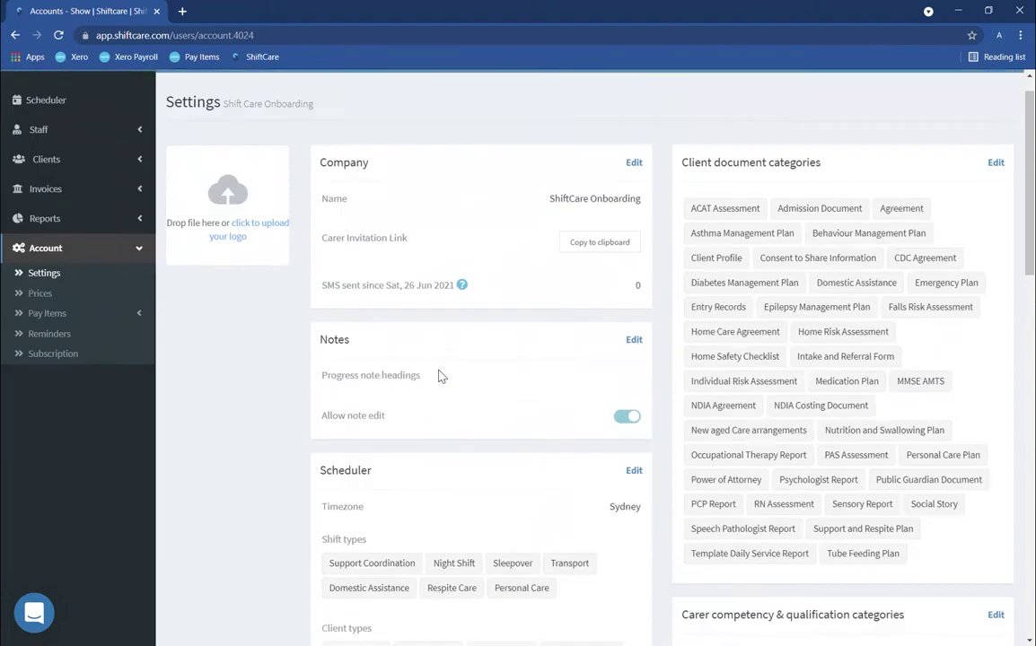
click(63, 164)
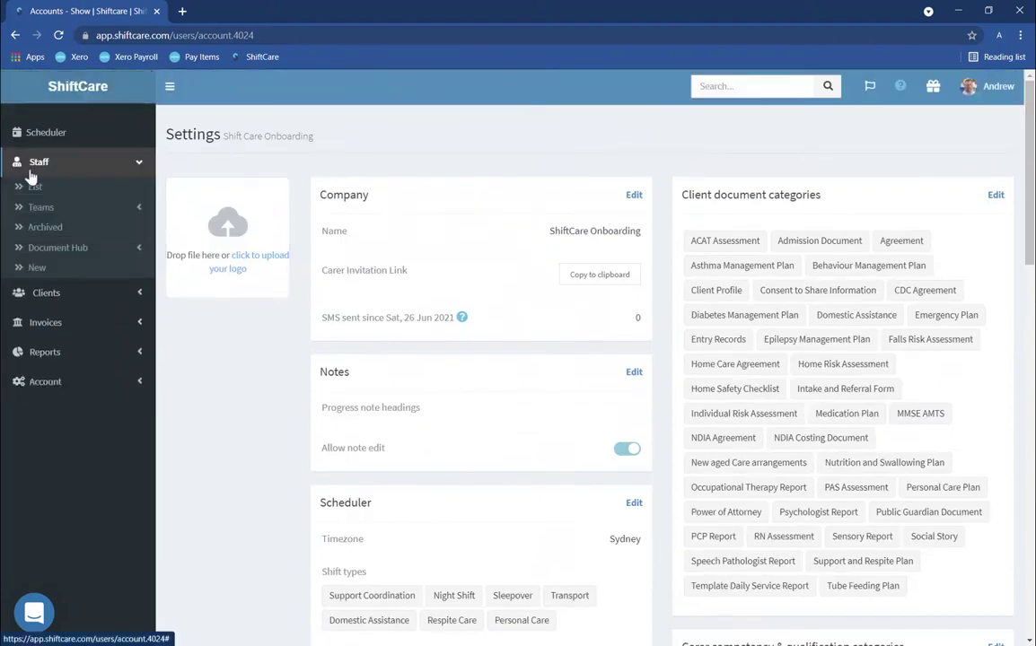
click(63, 186)
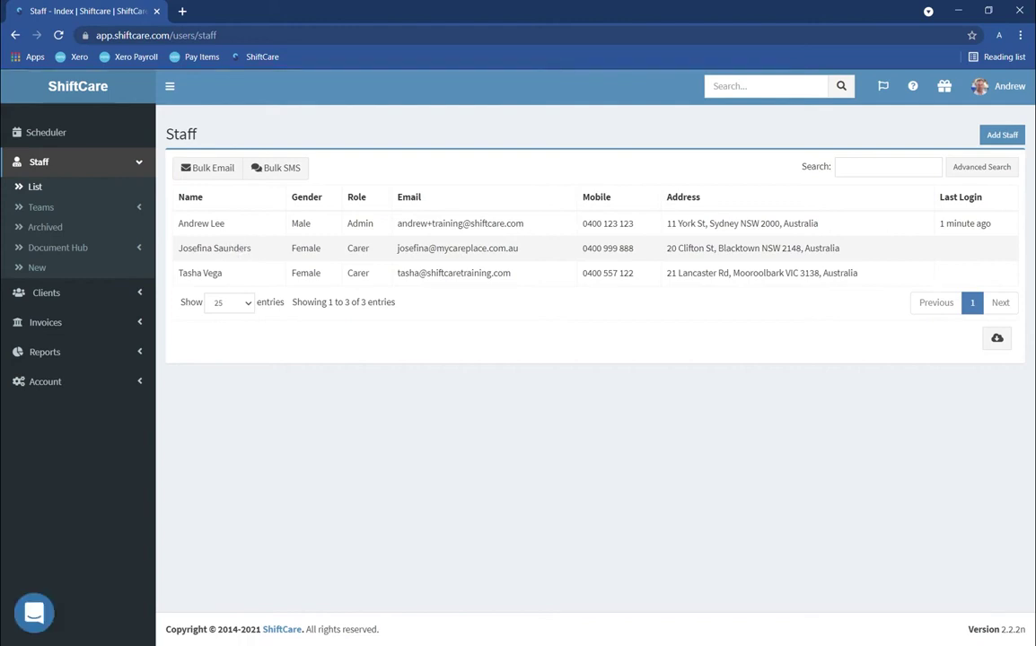
click(214, 248)
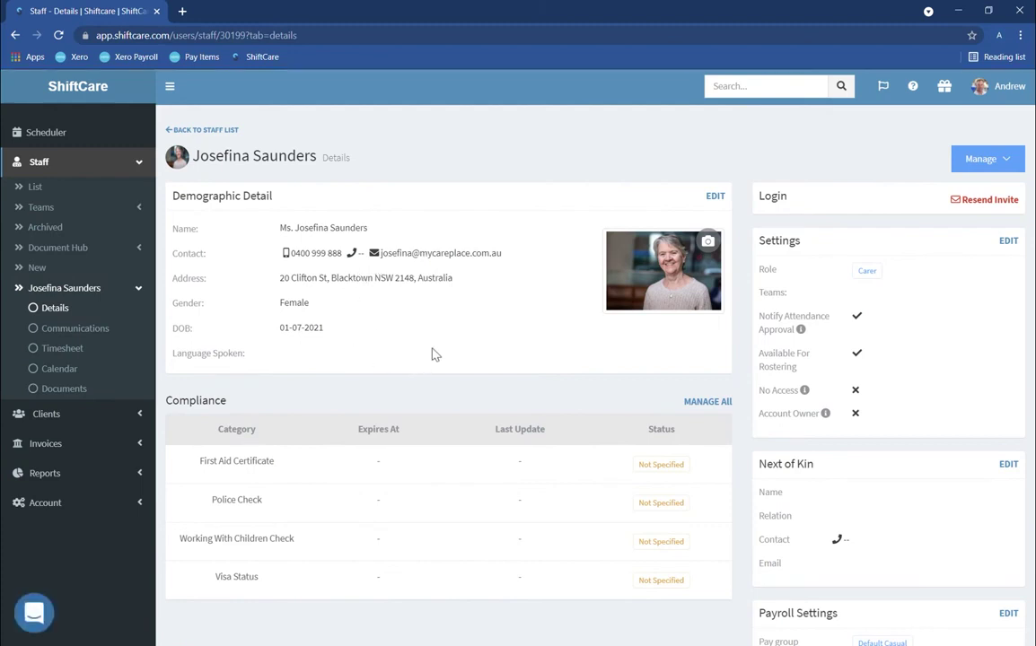
scroll(467, 350, down, 1)
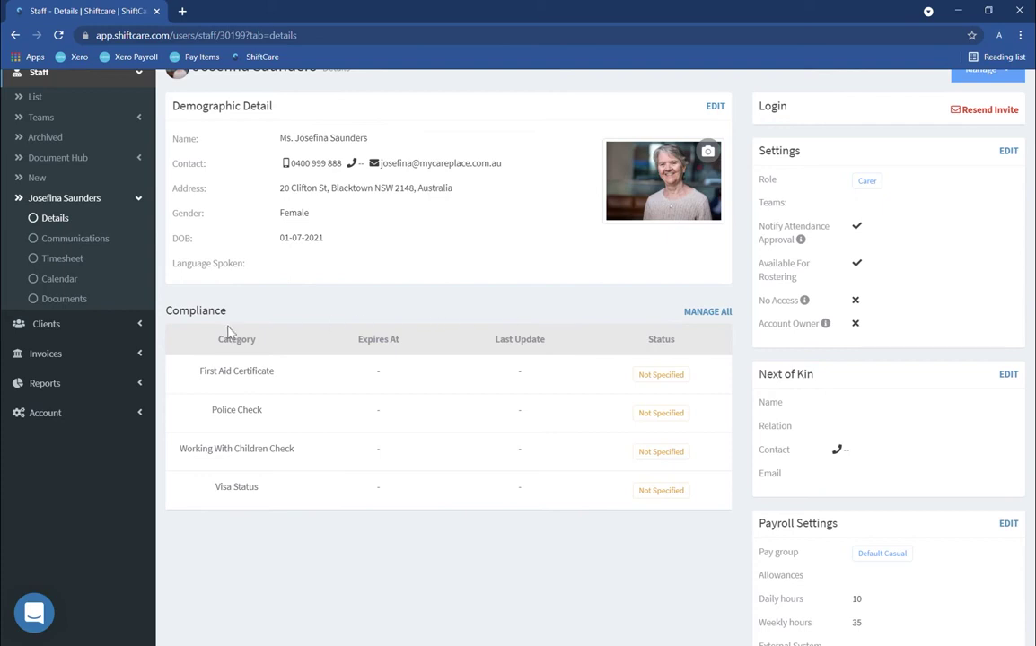
click(707, 314)
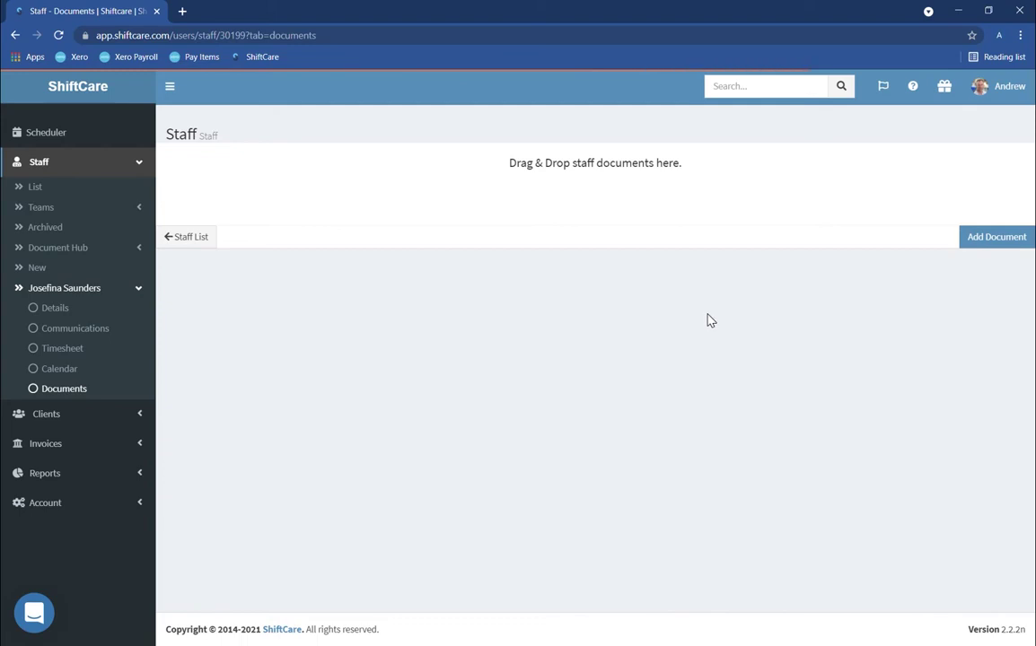
Examine the category choices offered when adding a staff document, including the qualifications, and close the form without adding anything
click(993, 241)
click(495, 194)
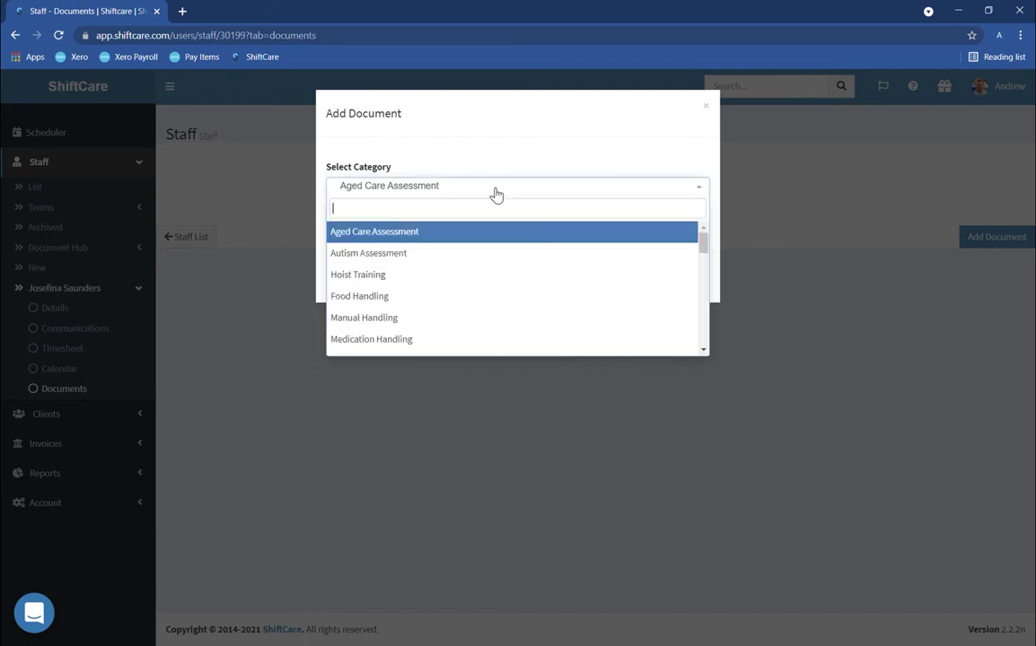
drag(699, 252, 703, 311)
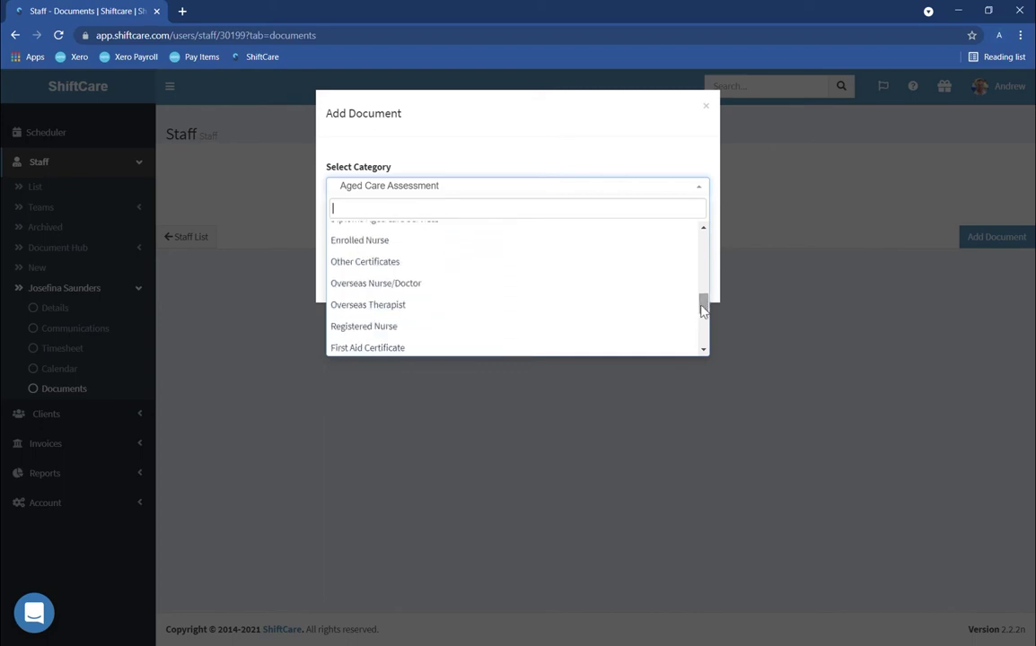
click(282, 346)
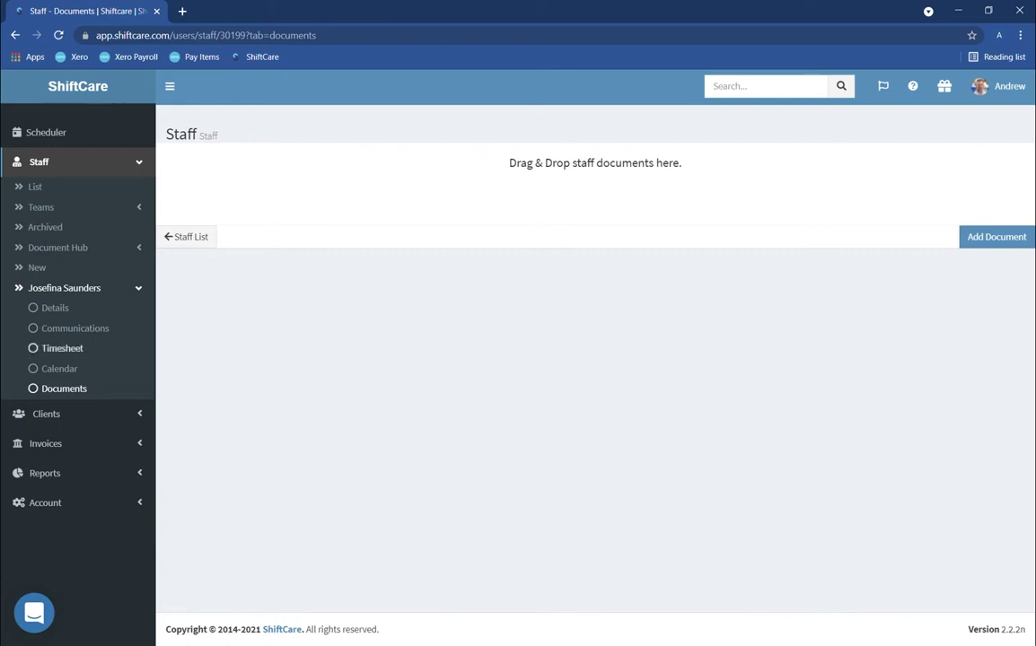
Upload all six PDFs from the Staff Documents folder to the staff member's documents
drag(0, 38, 600, 300)
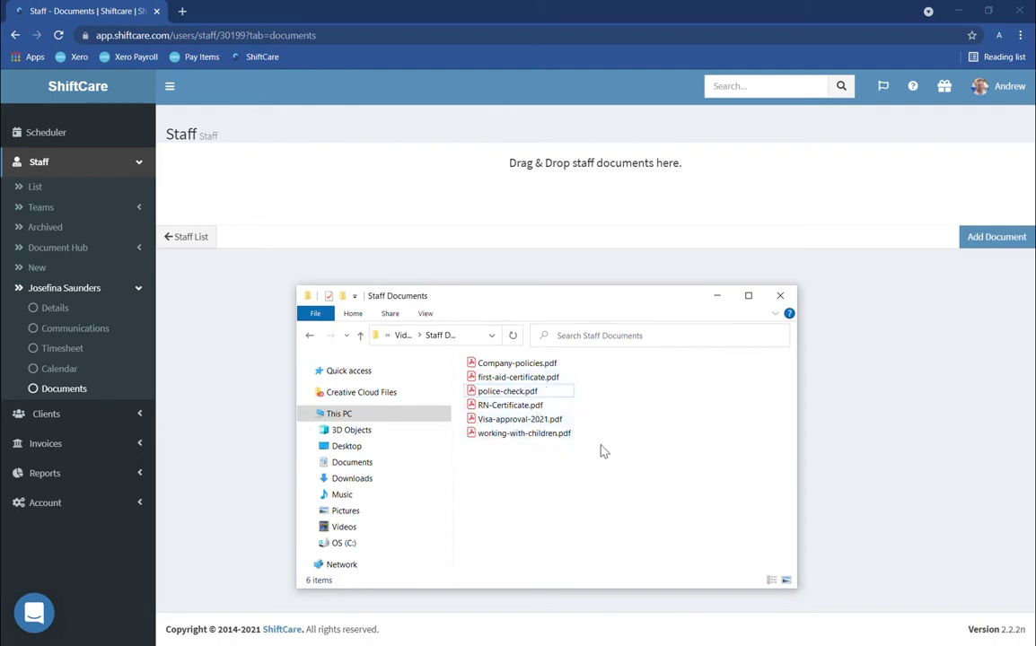
drag(595, 458, 569, 205)
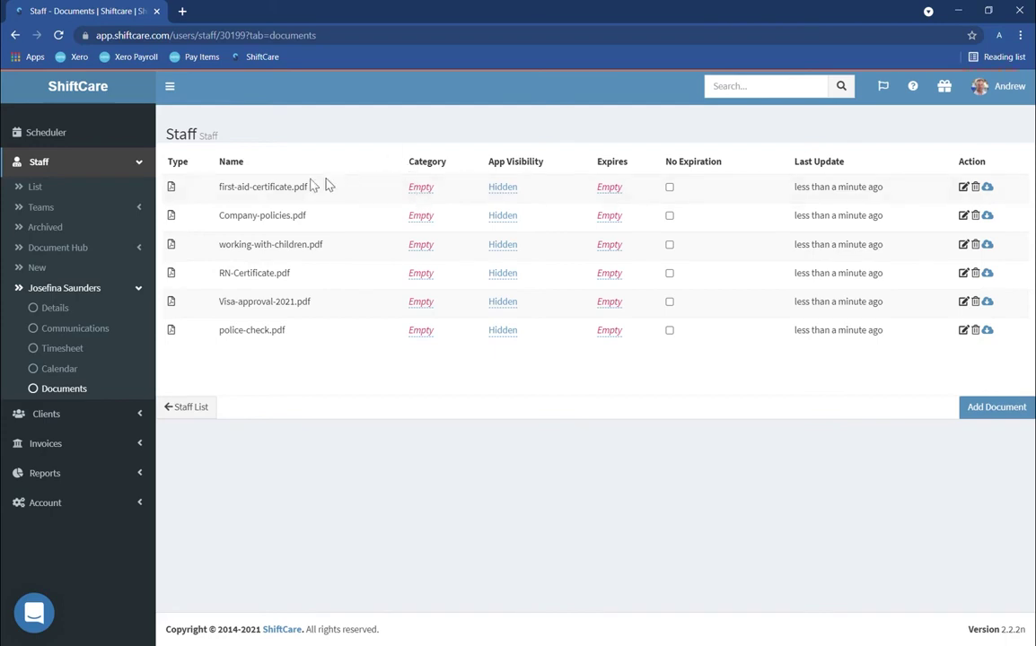
Categorise first-aid-certificate.pdf as First Aid Certificate, Company-policies.pdf as HR Reports and working-with-children.pdf as Working With Children Check
click(418, 194)
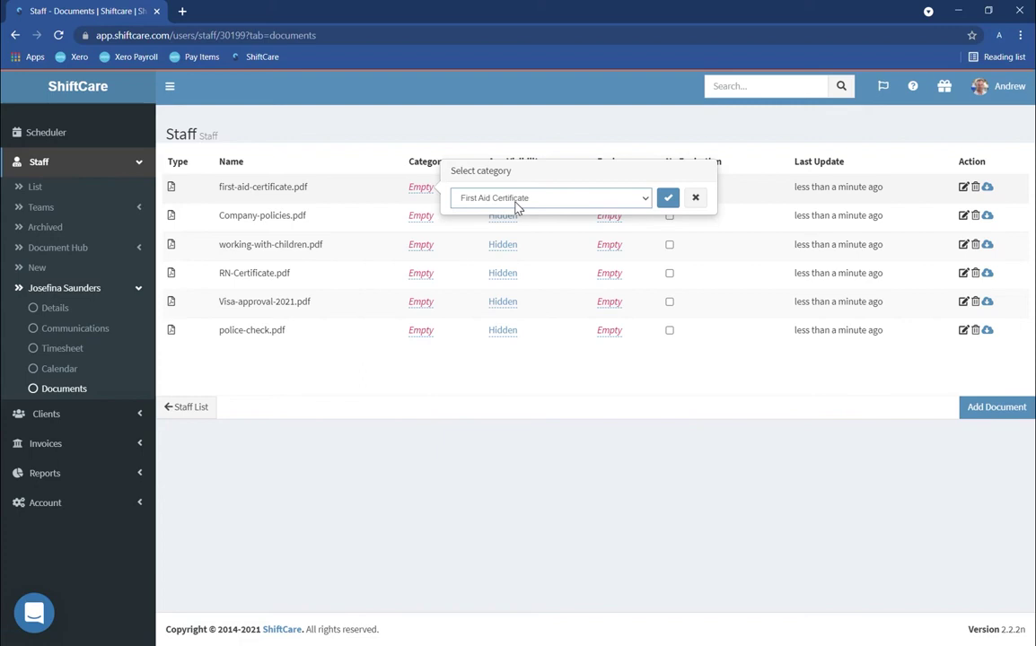
click(668, 201)
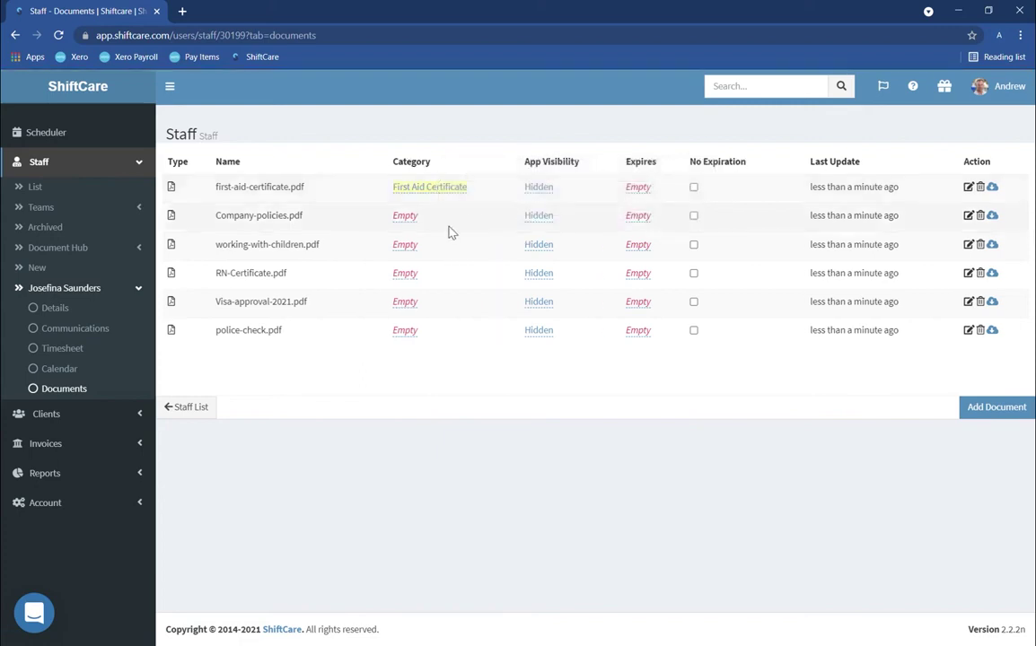
click(406, 217)
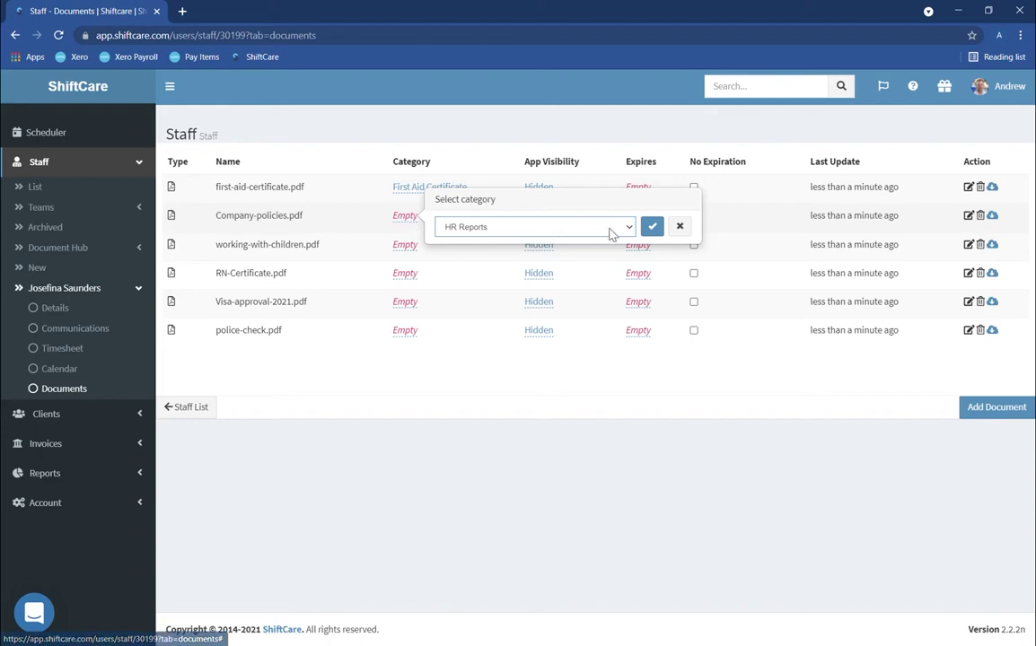
click(652, 227)
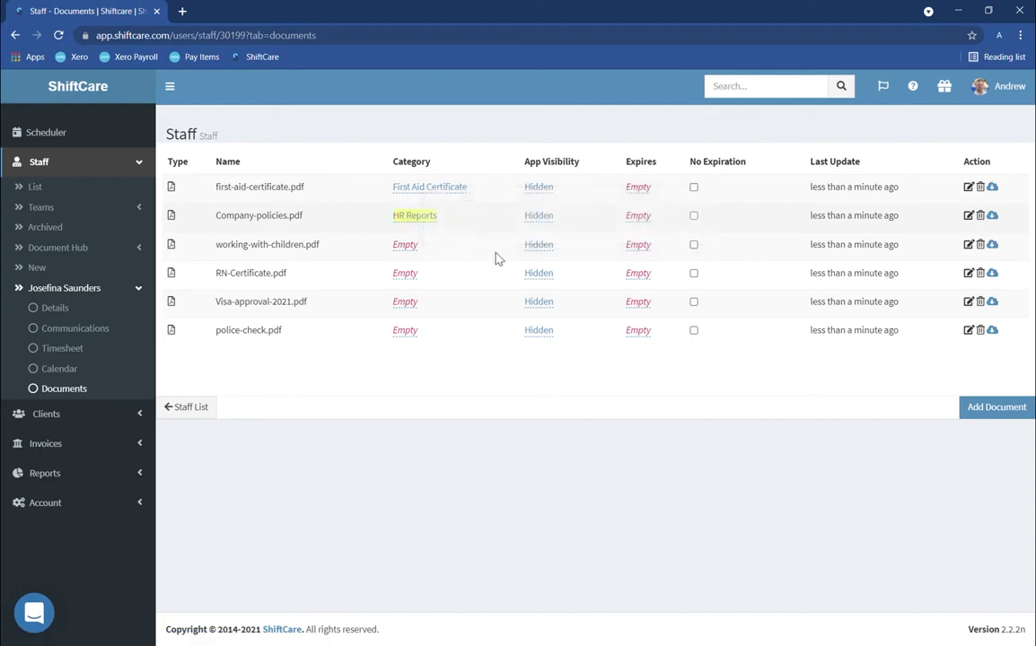
click(410, 250)
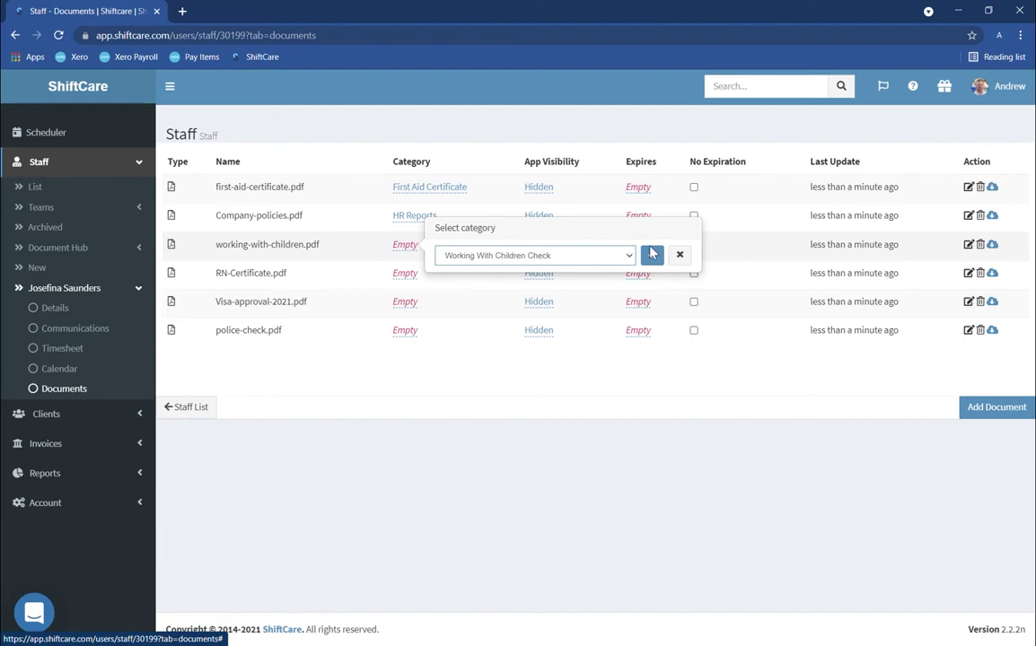
click(651, 255)
Categorise RN-Certificate.pdf as Registered Nurse, Visa-approval-2021.pdf as Visa Status and police-check.pdf as Police Check
click(391, 274)
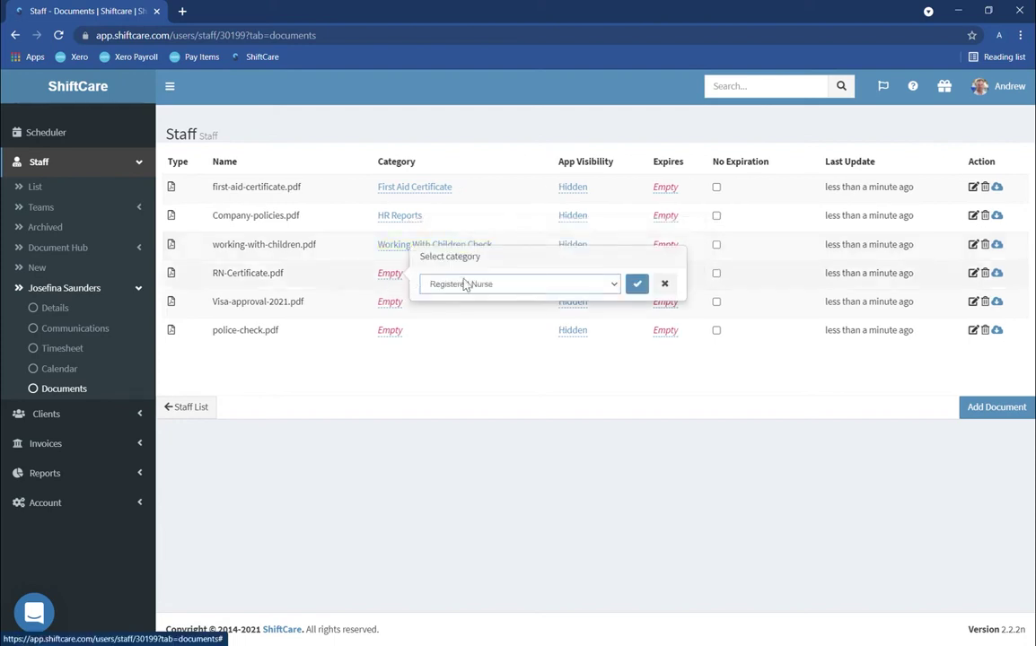
click(637, 286)
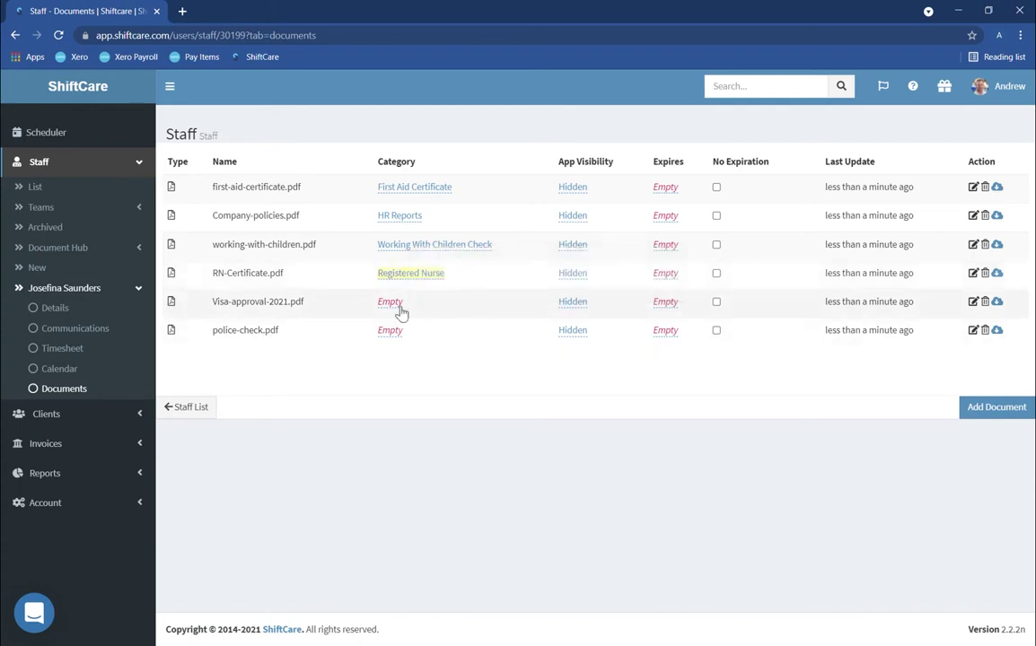
click(393, 305)
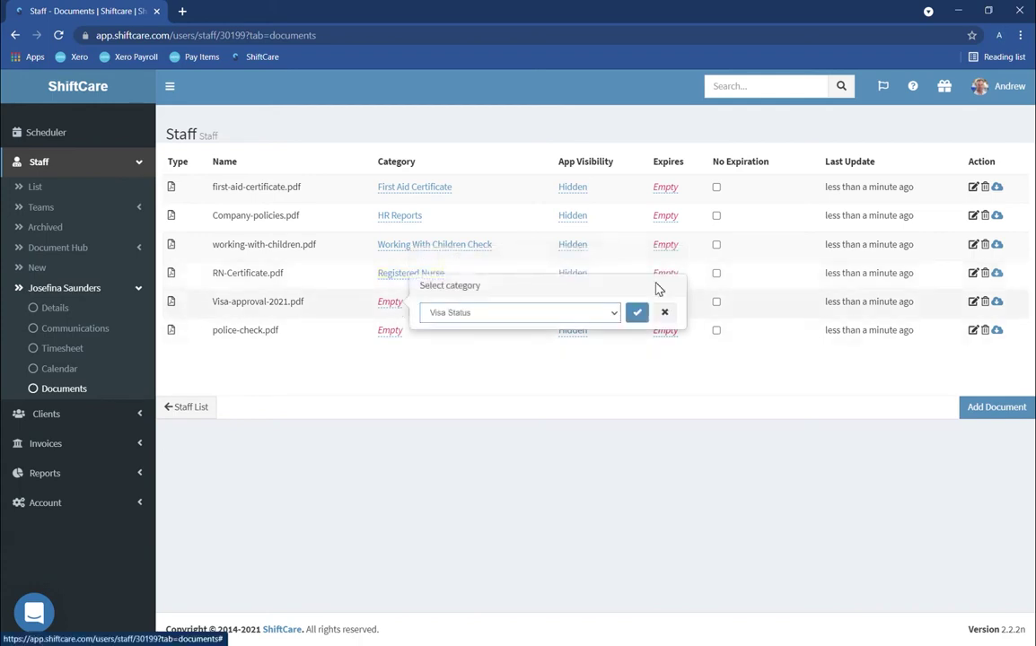
click(637, 313)
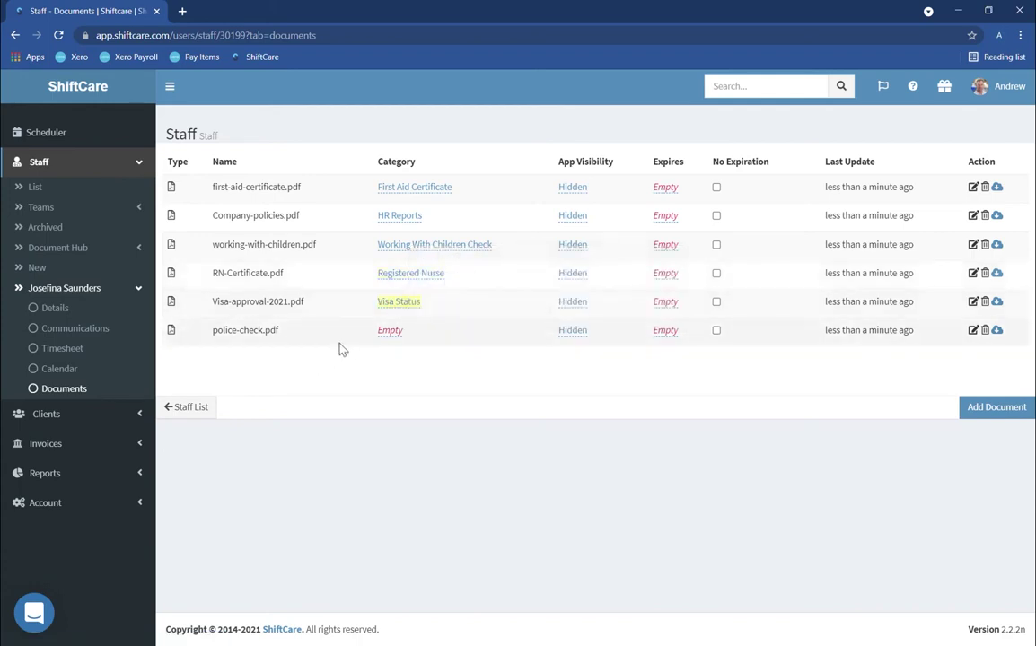
click(384, 331)
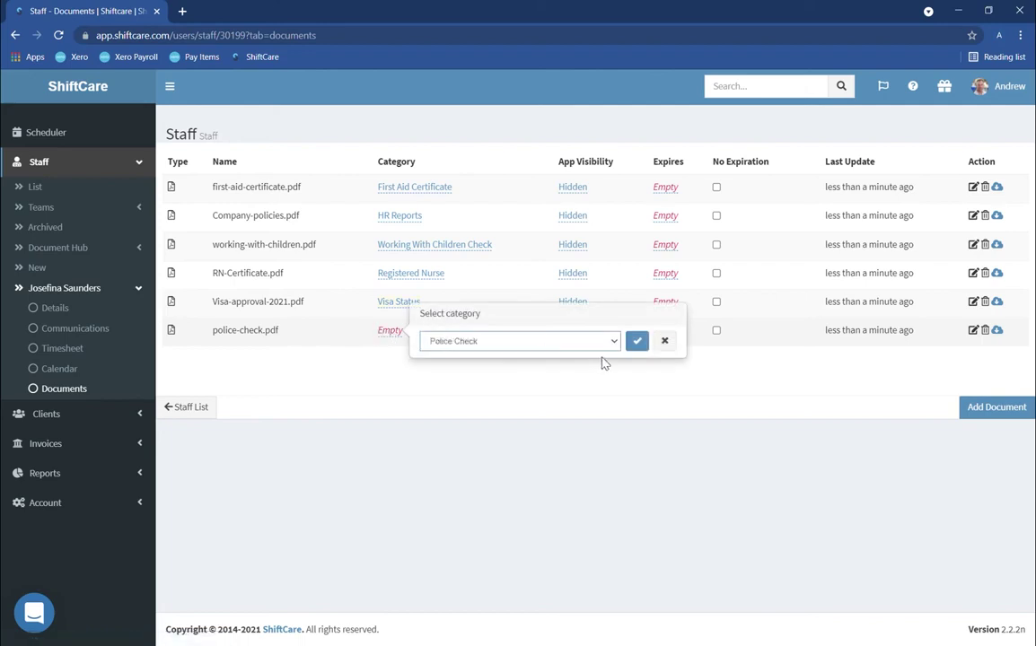
click(636, 341)
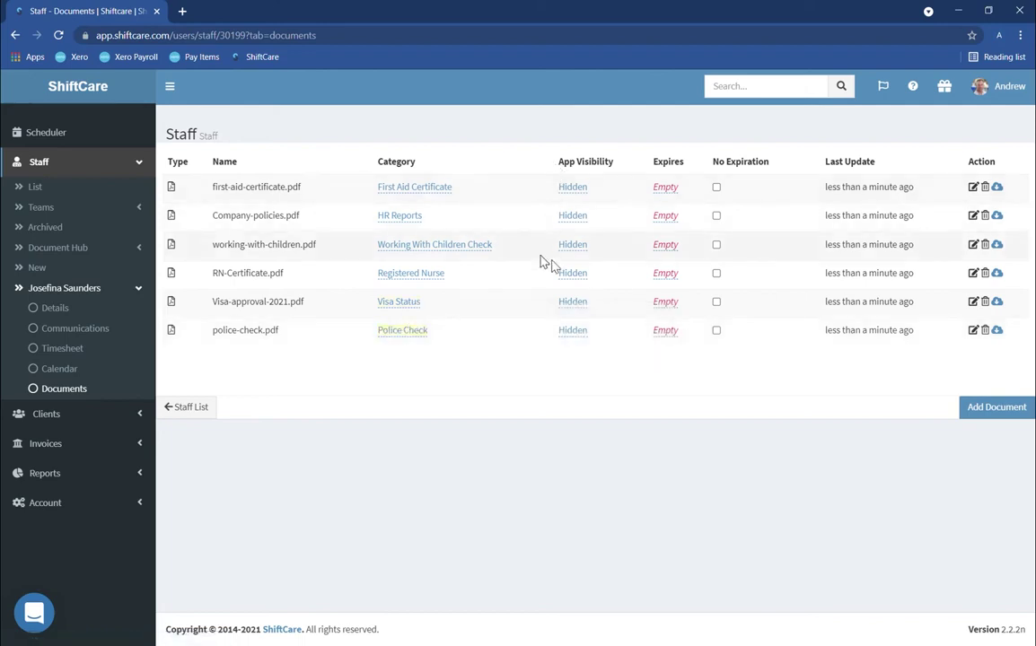
Set the expiry date of first-aid-certificate.pdf to 31/12/2021
click(665, 189)
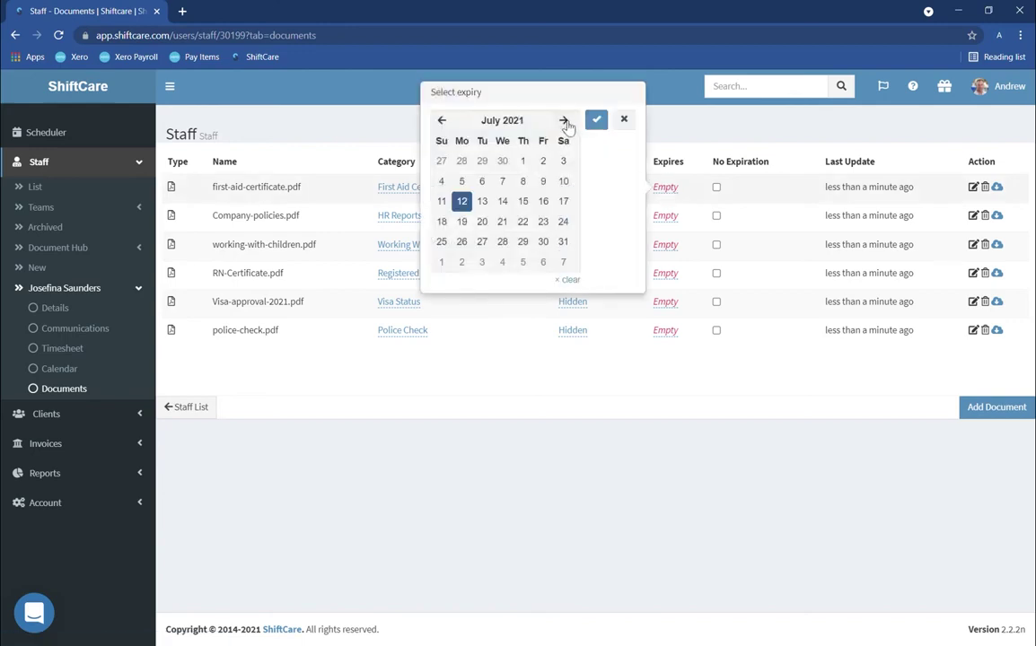
click(564, 120)
click(564, 121)
click(563, 120)
click(564, 120)
click(564, 120)
click(543, 242)
click(596, 120)
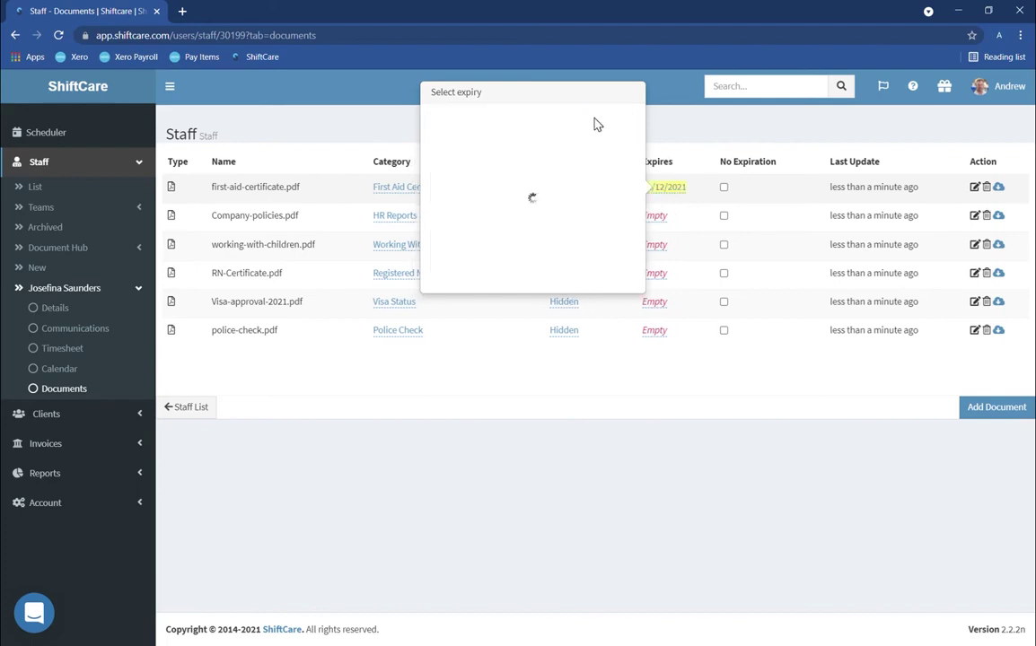
Set the expiry date of working-with-children.pdf to 30/11/2021
click(657, 245)
click(553, 178)
click(553, 179)
click(553, 179)
click(553, 179)
click(471, 300)
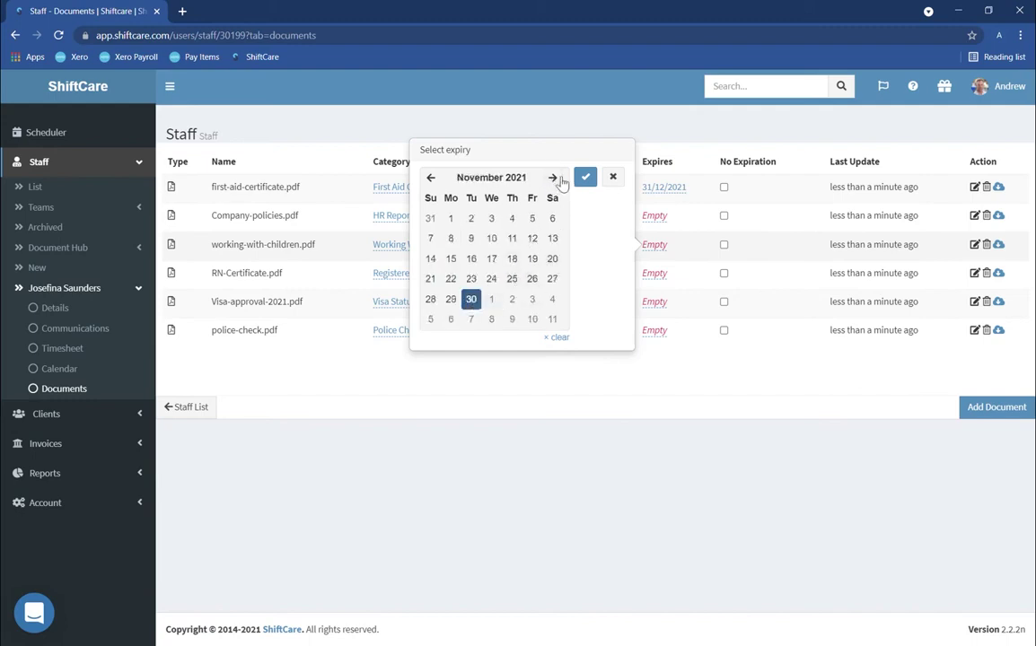
click(586, 177)
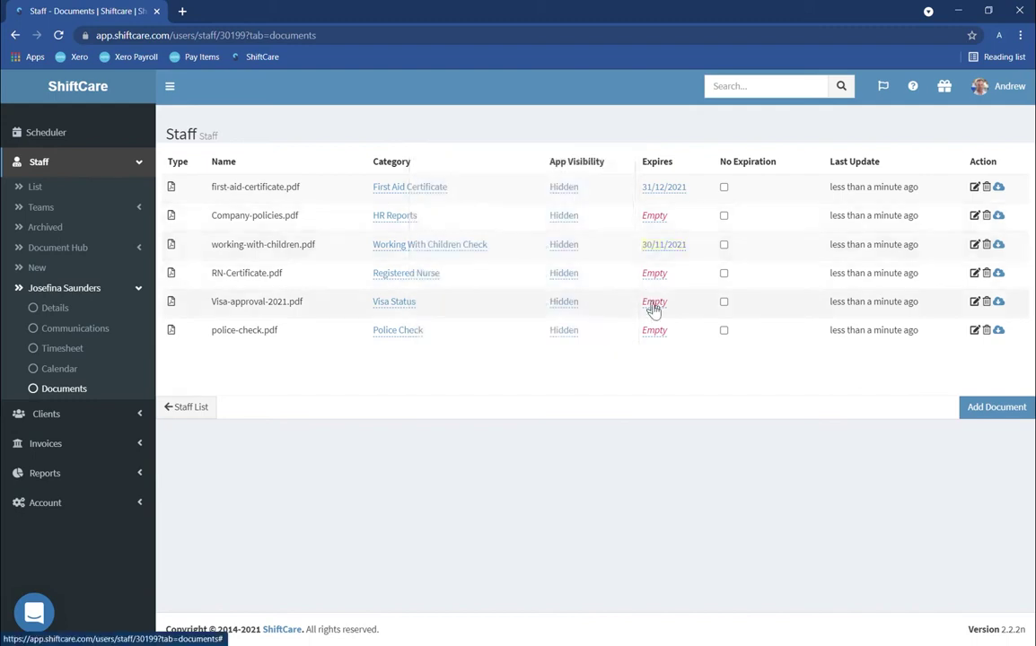
Set the expiry date of police-check.pdf to 30/11/2021 and mark Company-policies.pdf as having no expiration
click(655, 332)
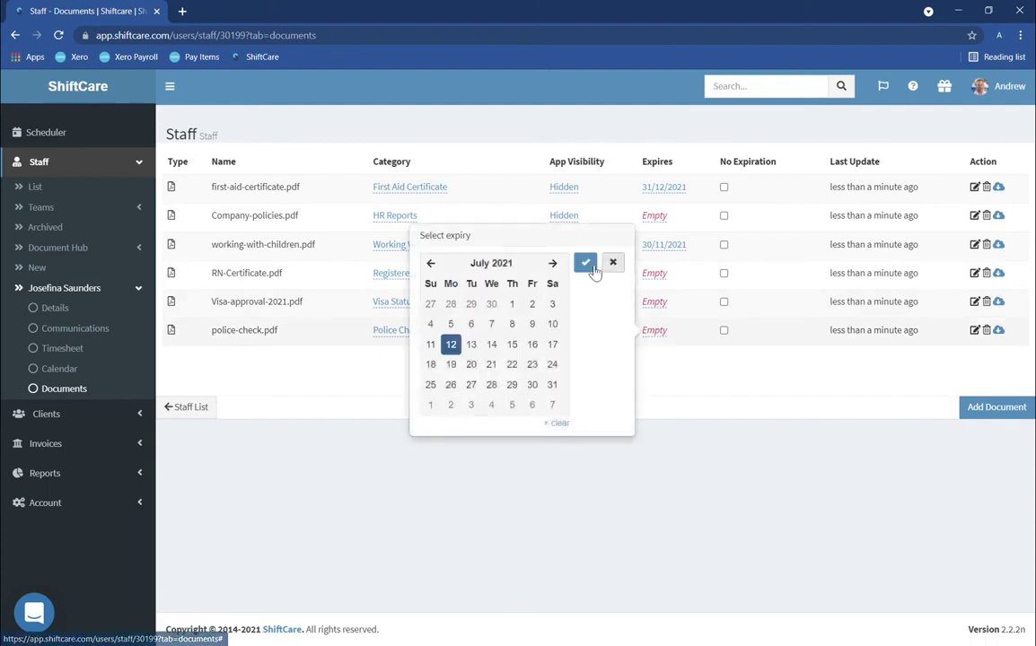
click(553, 264)
click(553, 264)
click(553, 263)
click(553, 263)
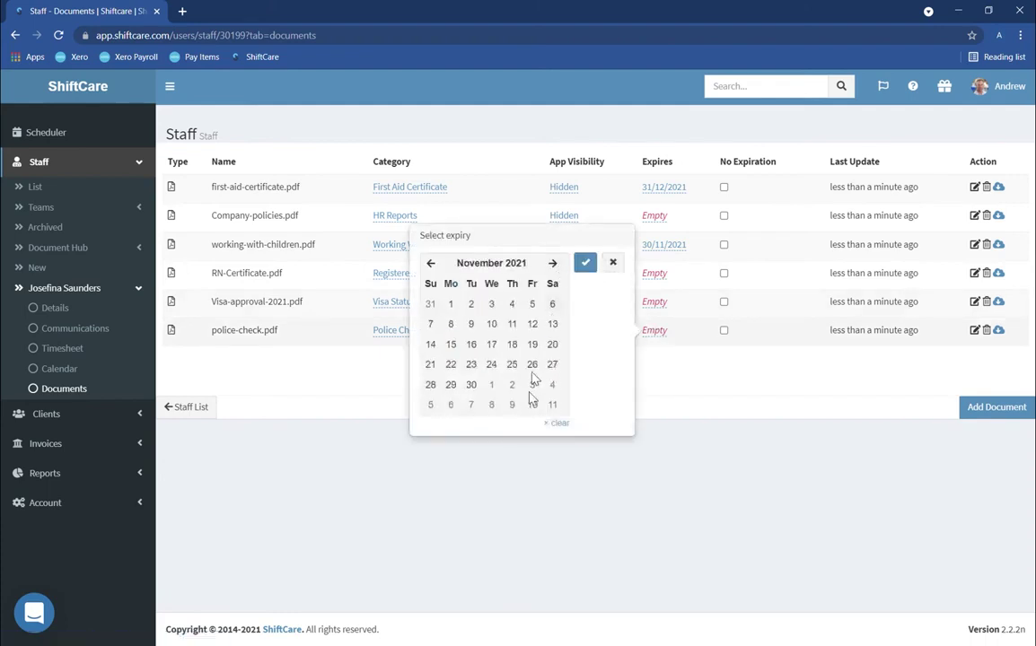
click(470, 384)
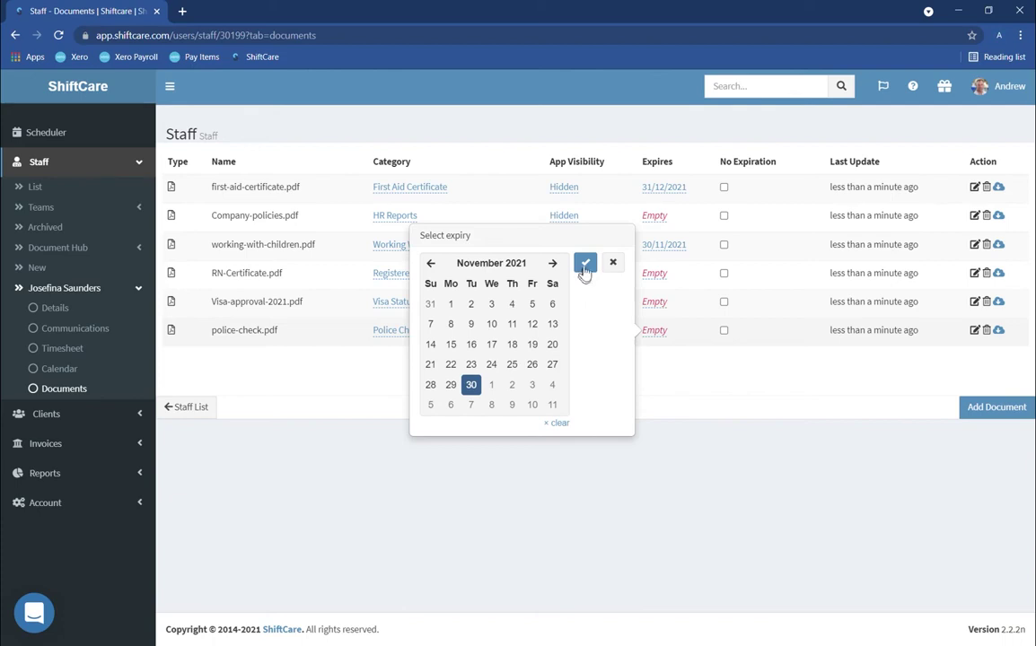
click(585, 266)
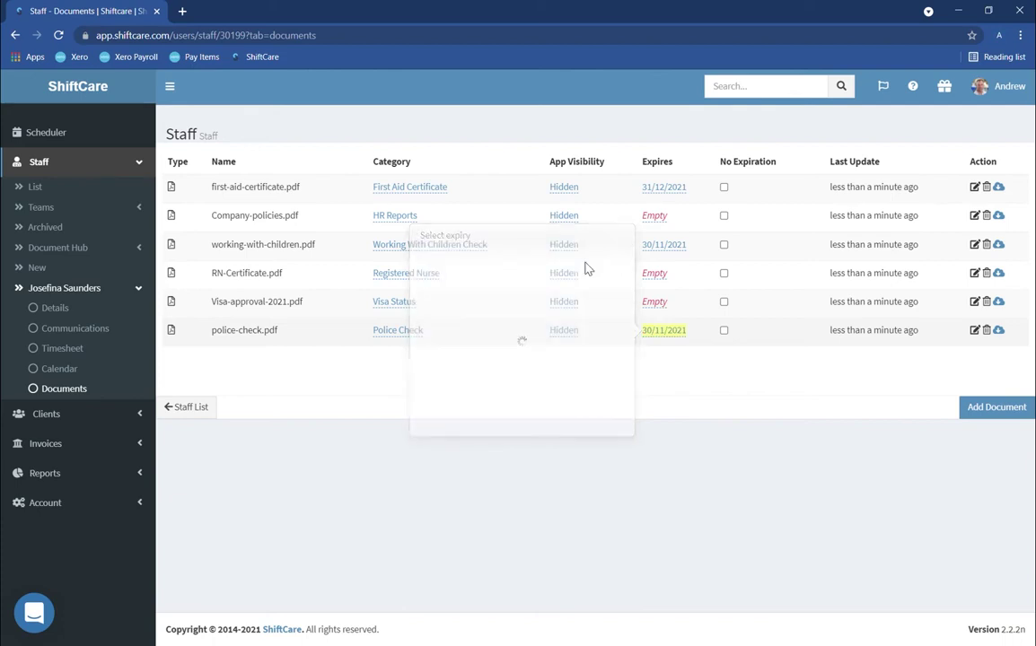
click(724, 219)
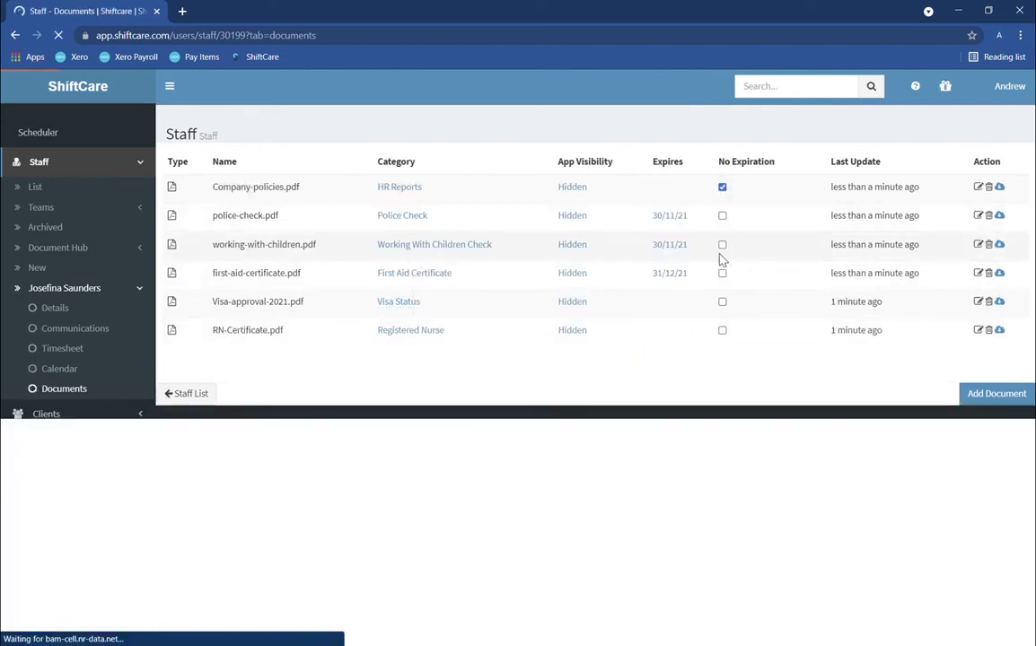
Mark Visa-approval-2021.pdf and RN-Certificate.pdf as having no expiration, and set RN-Certificate.pdf's app visibility to Visible
click(719, 304)
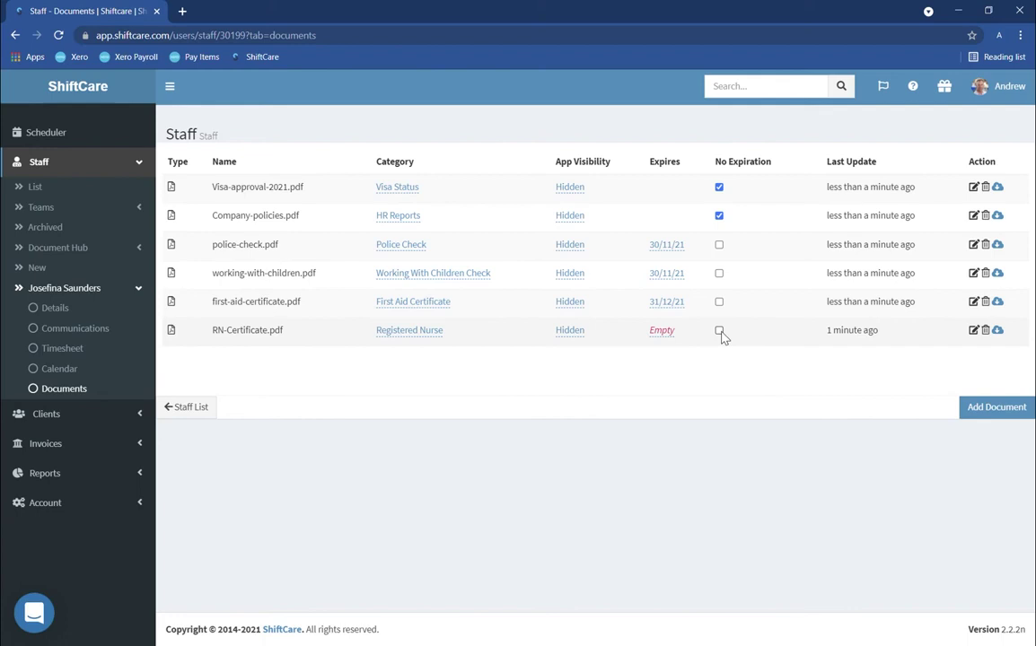
click(719, 331)
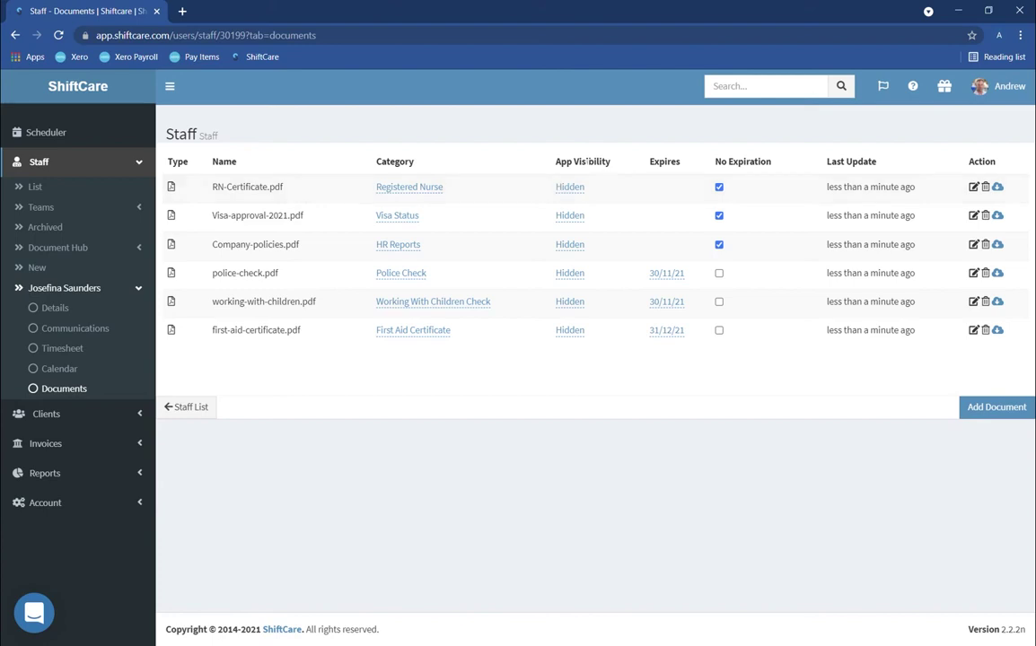
click(573, 192)
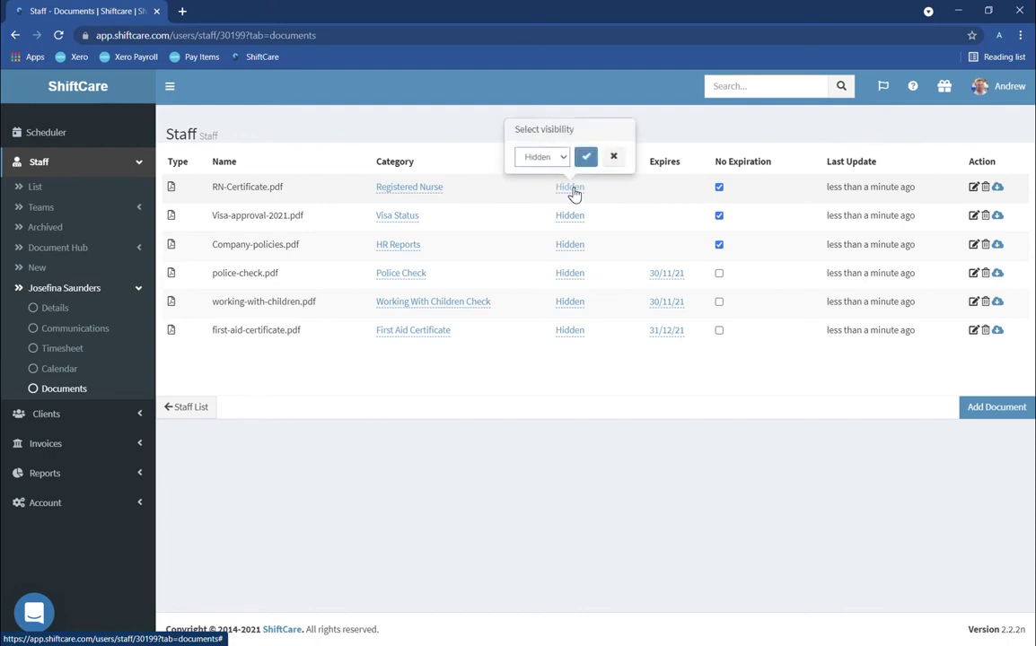
click(536, 158)
click(538, 172)
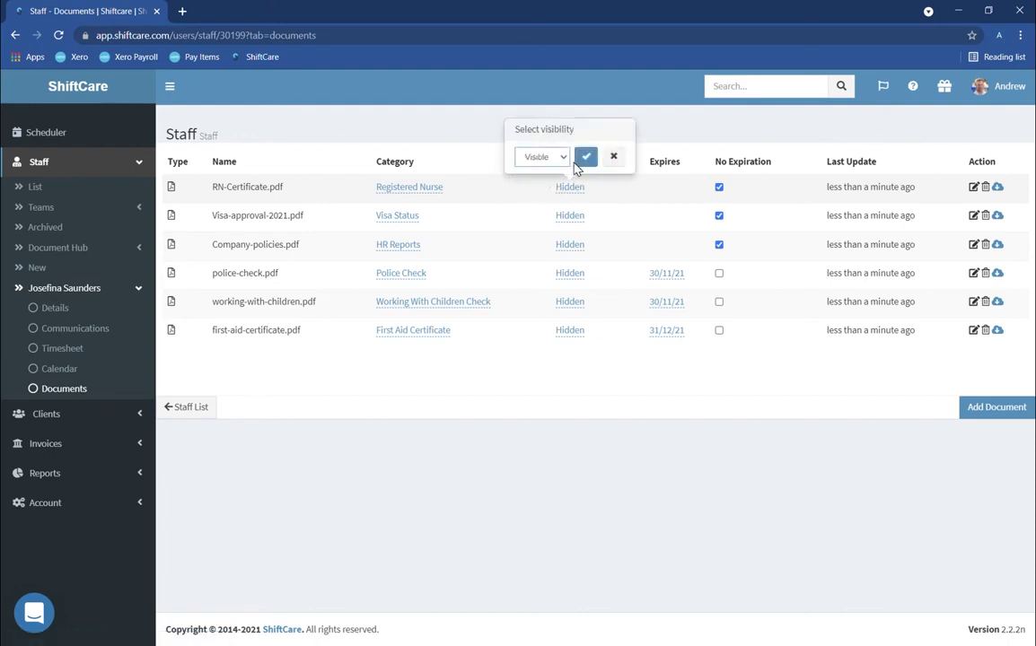
click(586, 158)
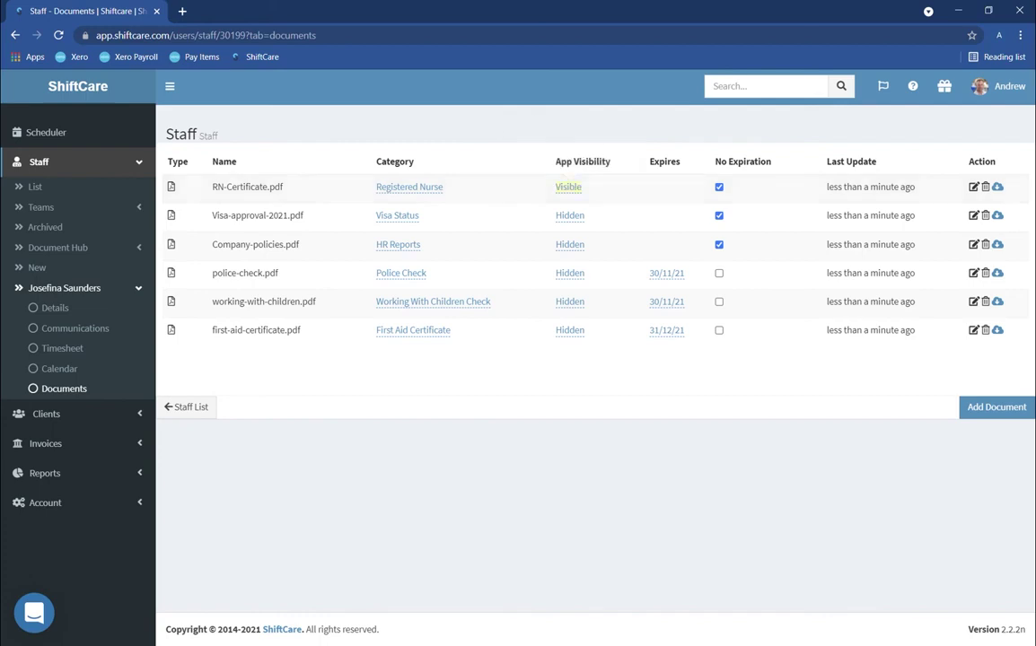
Set the app visibility of Company-policies.pdf and police-check.pdf to Visible
click(569, 244)
click(554, 216)
click(539, 228)
click(585, 214)
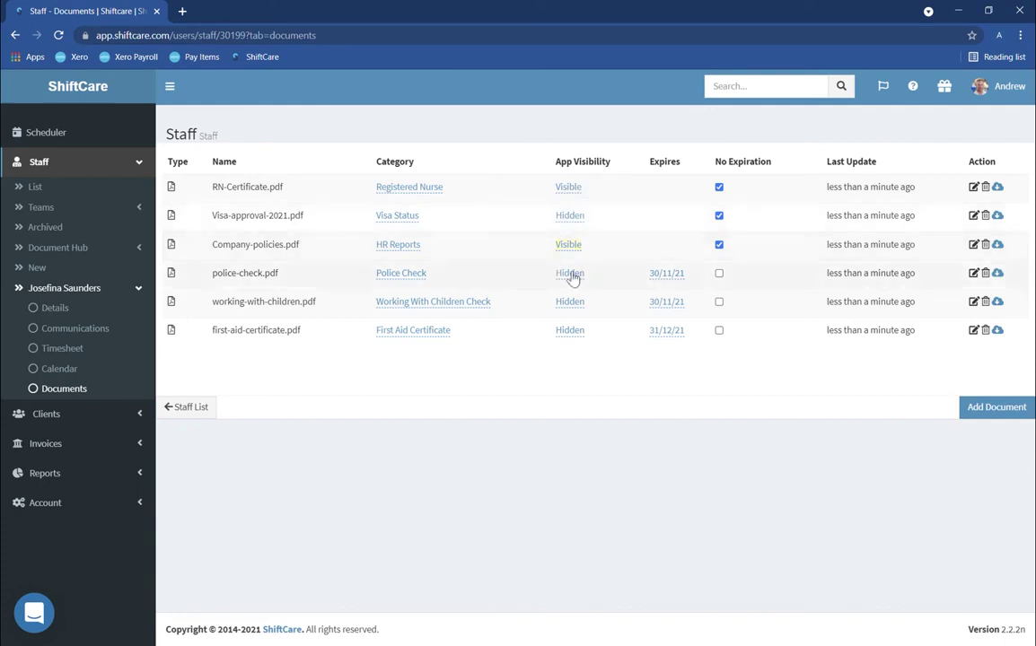
click(569, 273)
click(545, 244)
click(536, 257)
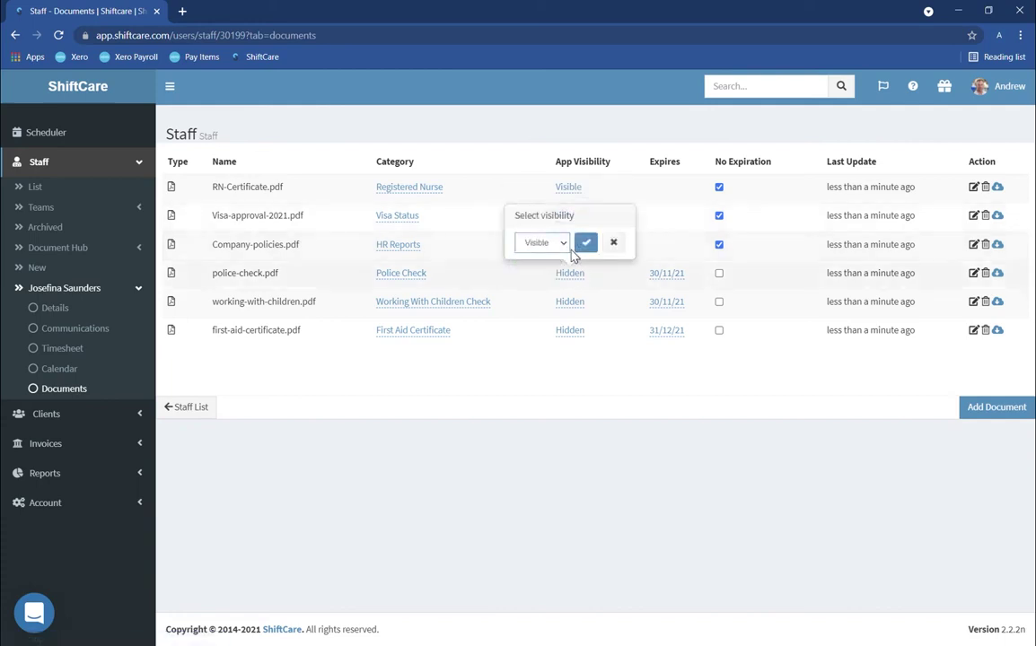
click(585, 242)
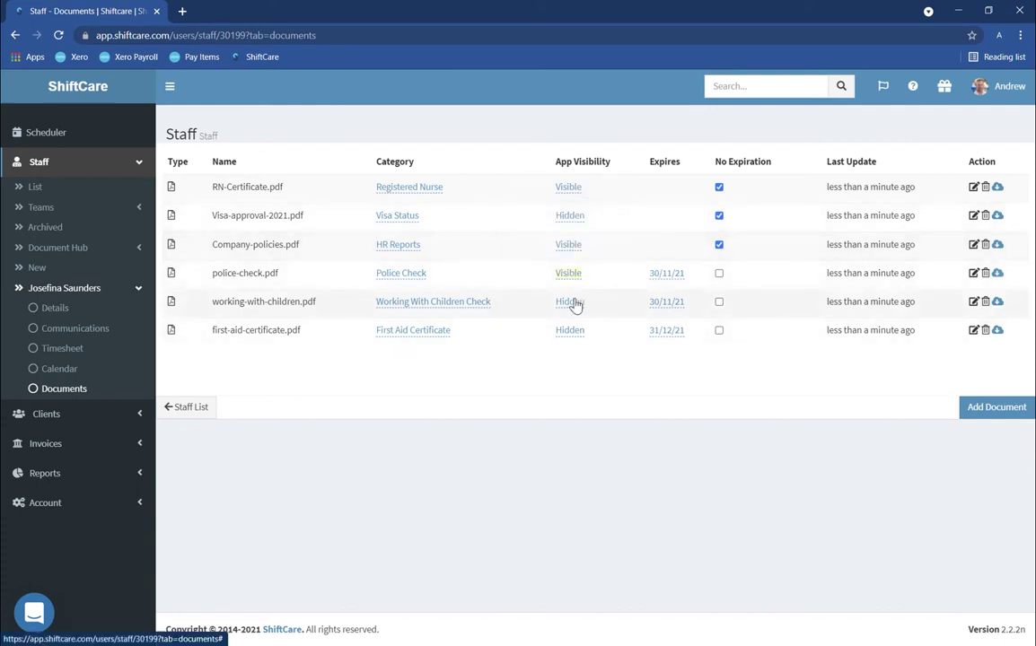
Set the app visibility of working-with-children.pdf and first-aid-certificate.pdf to Visible
click(575, 302)
click(543, 271)
click(546, 288)
click(585, 271)
click(568, 330)
click(542, 300)
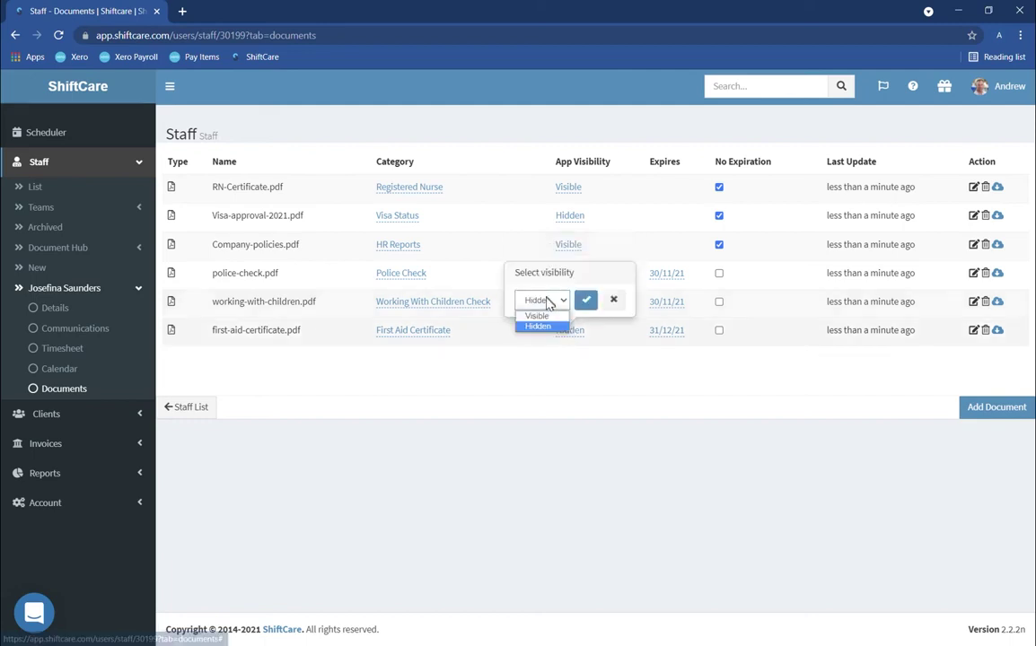
click(537, 316)
click(585, 302)
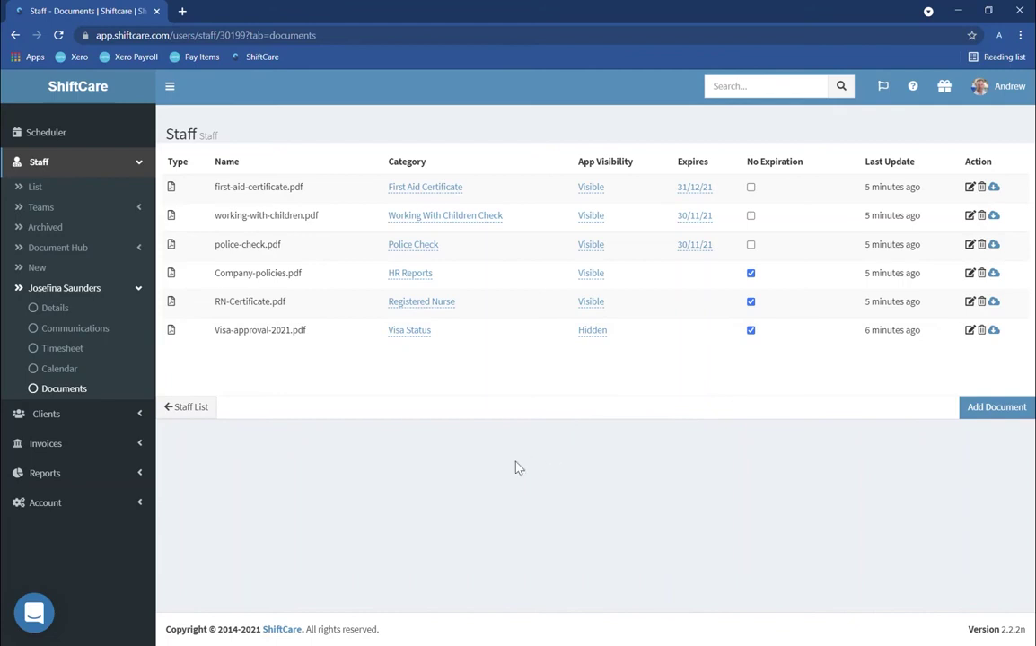
Review the compliance section in the carer's details and open the full document list from it
click(55, 311)
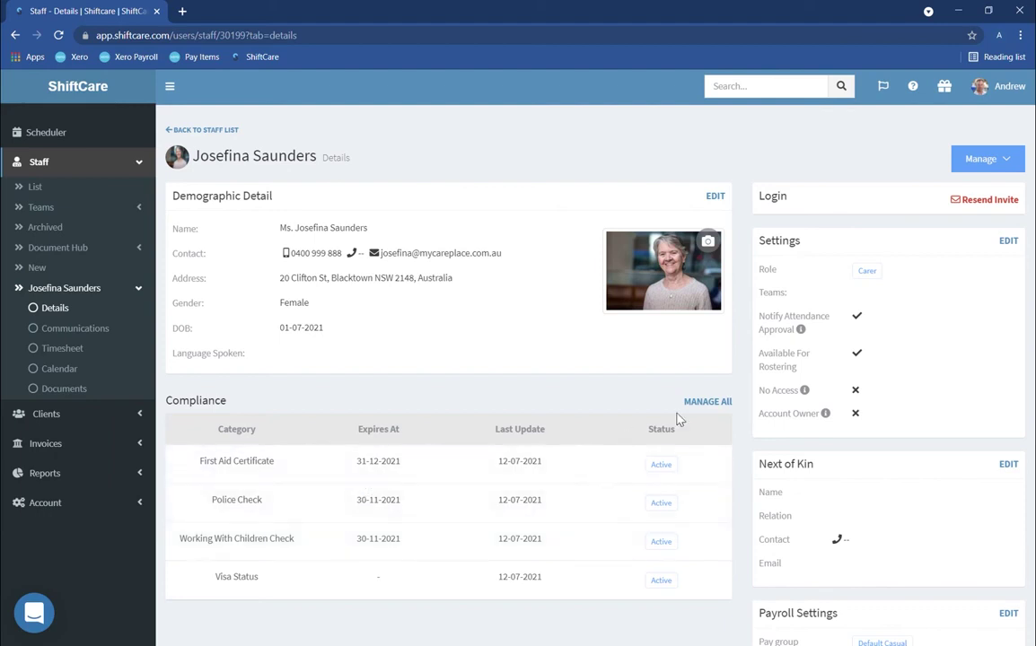
click(707, 403)
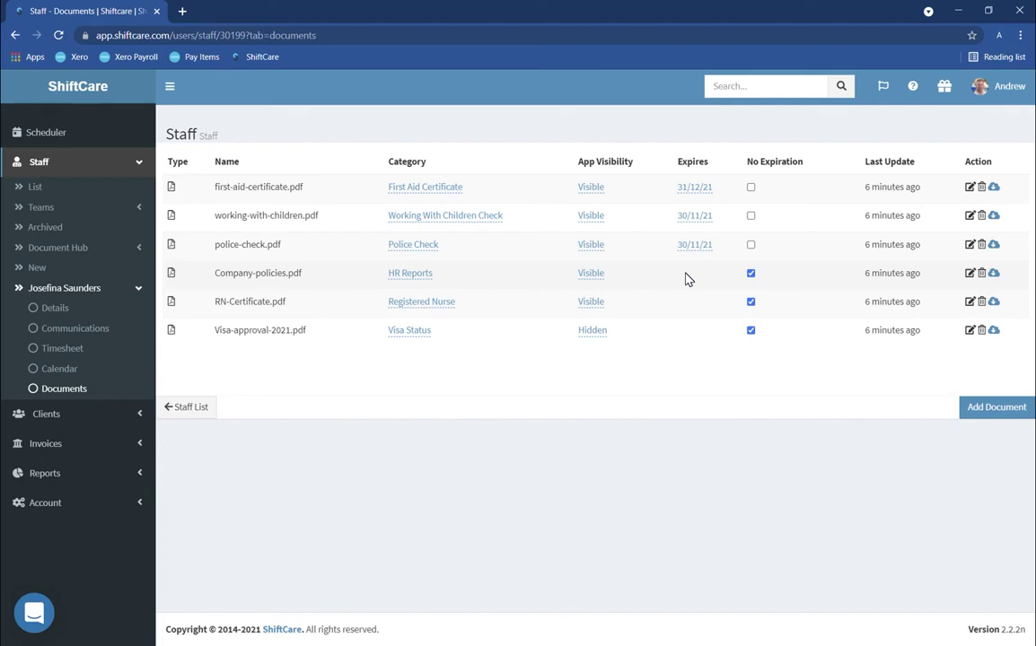
Start a new reminder in the account's reminders with Staff as its target and 30 days
click(54, 510)
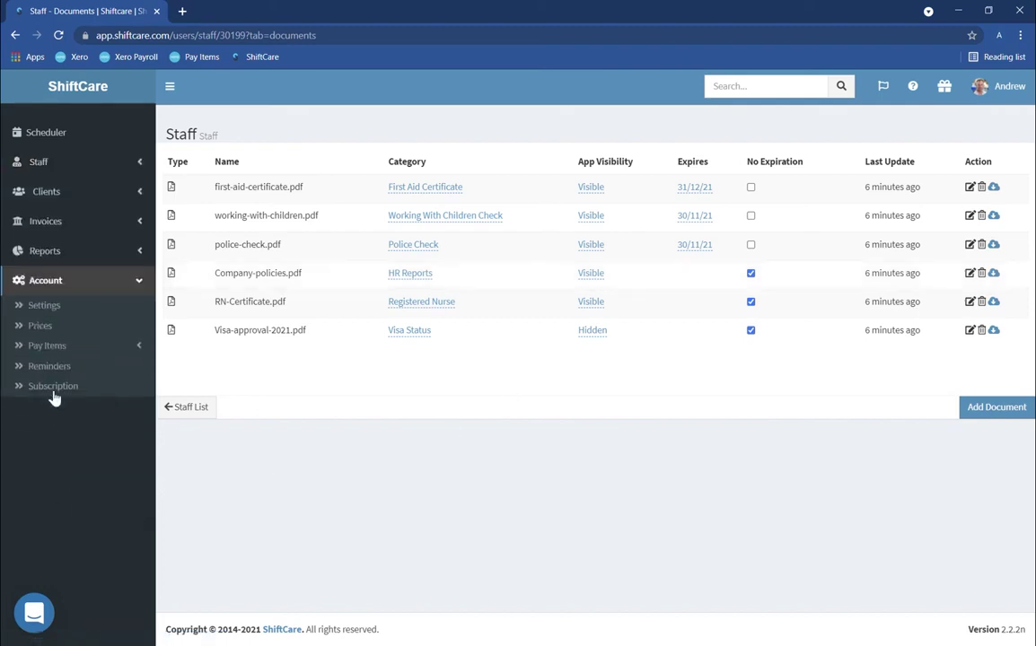
click(53, 369)
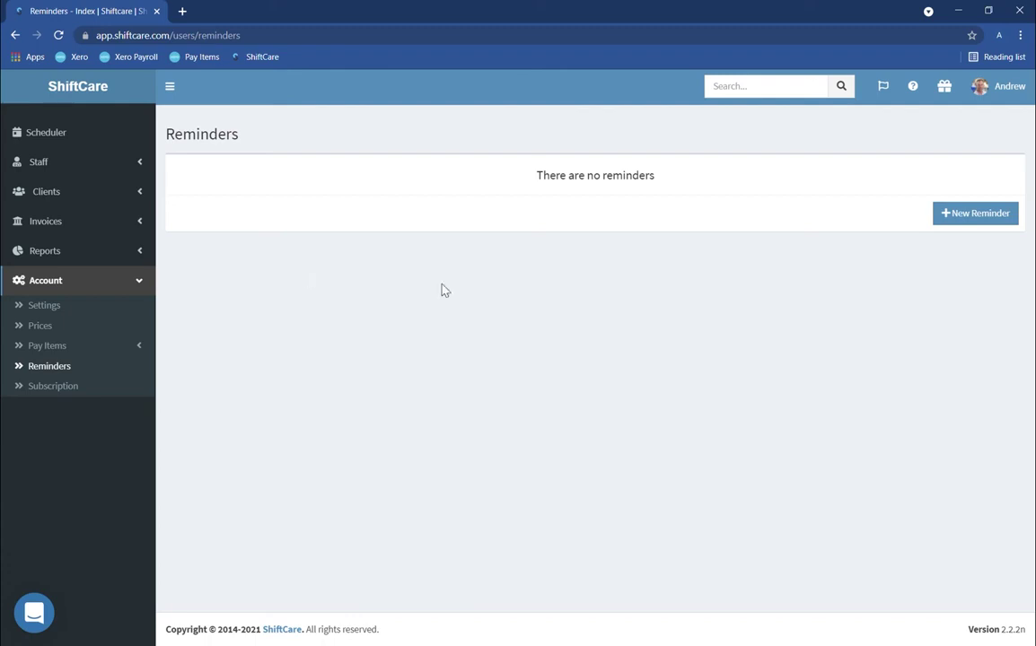
click(958, 223)
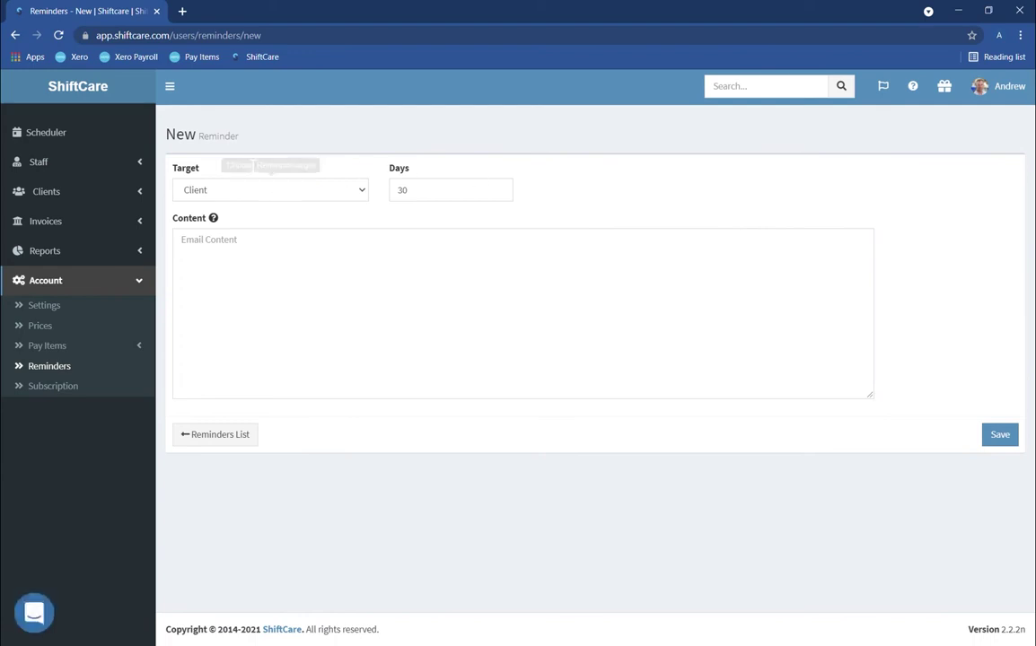
click(348, 195)
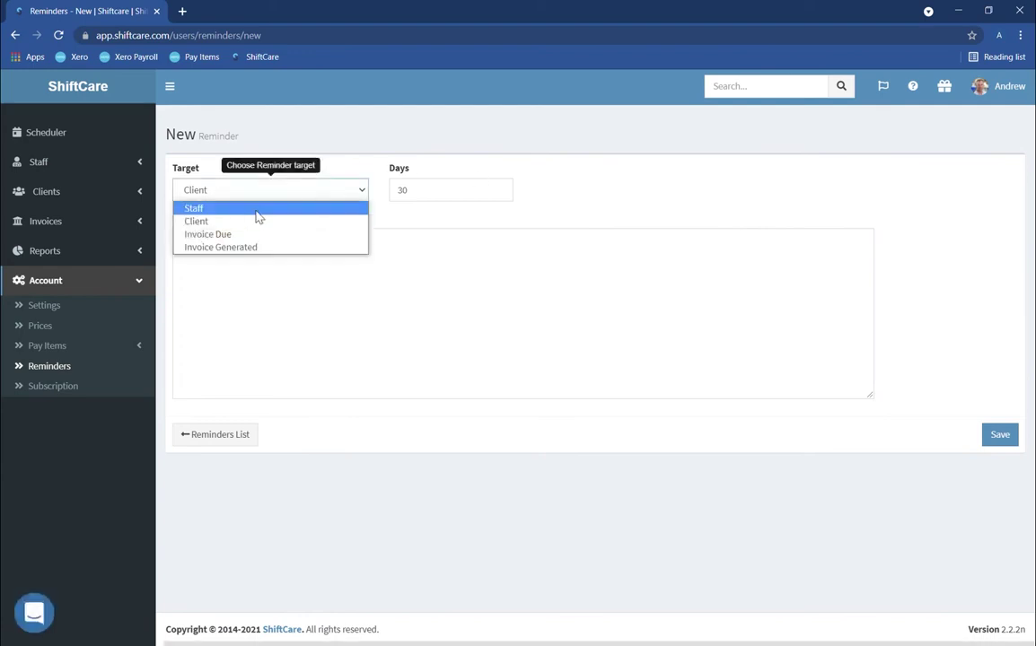
click(198, 208)
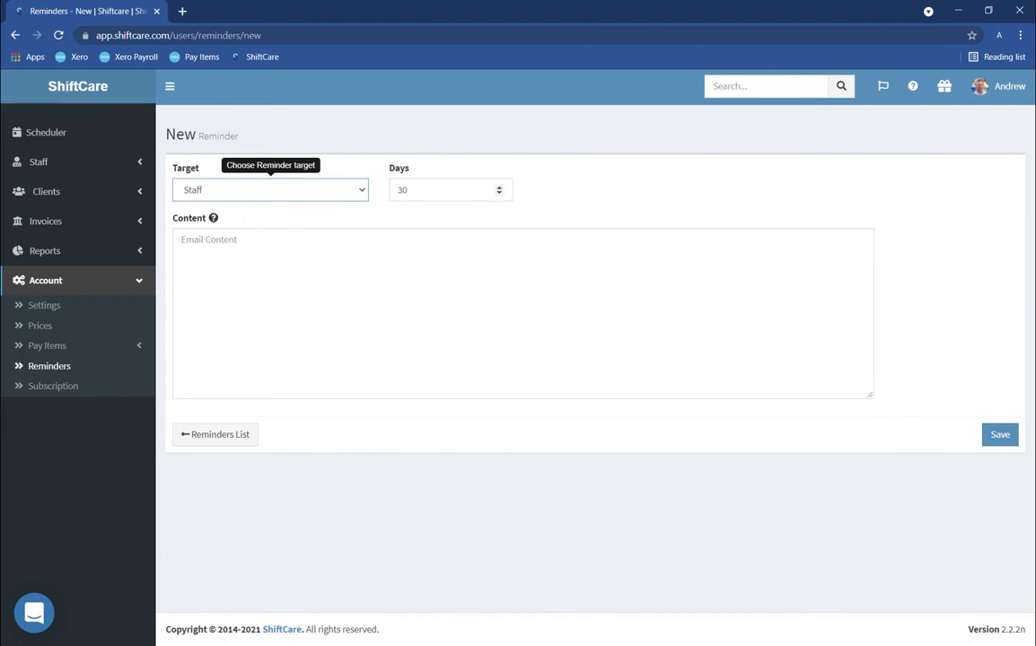
double_click(448, 189)
click(422, 213)
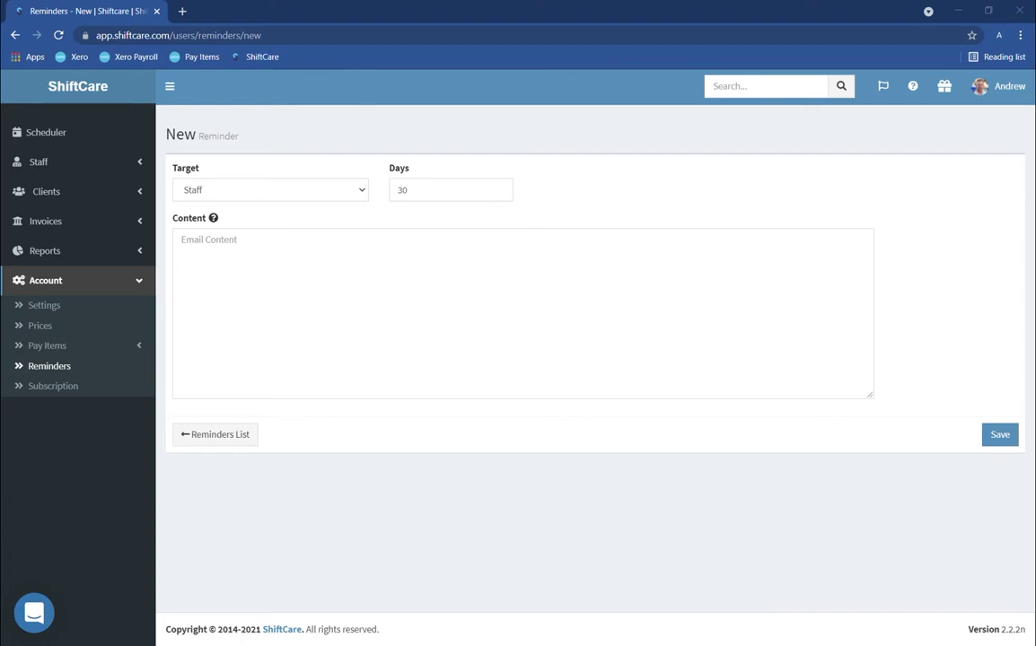
Enter the reminder content "Hi {name}, our records indicate that your {category} expires in {days}. Please provide an updated version to our Admin team."
click(213, 220)
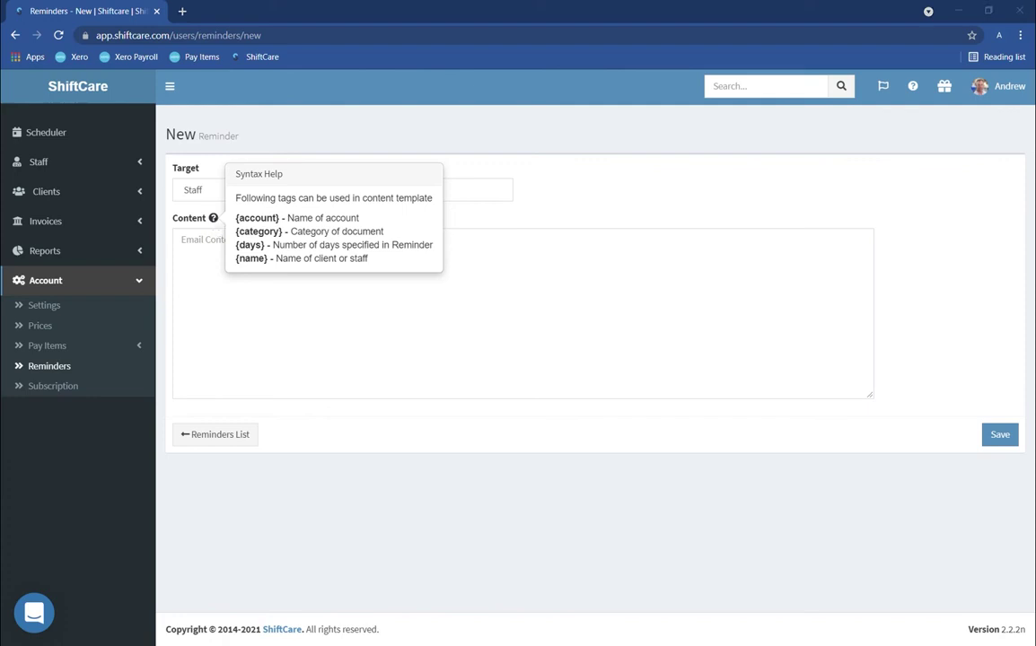
click(234, 341)
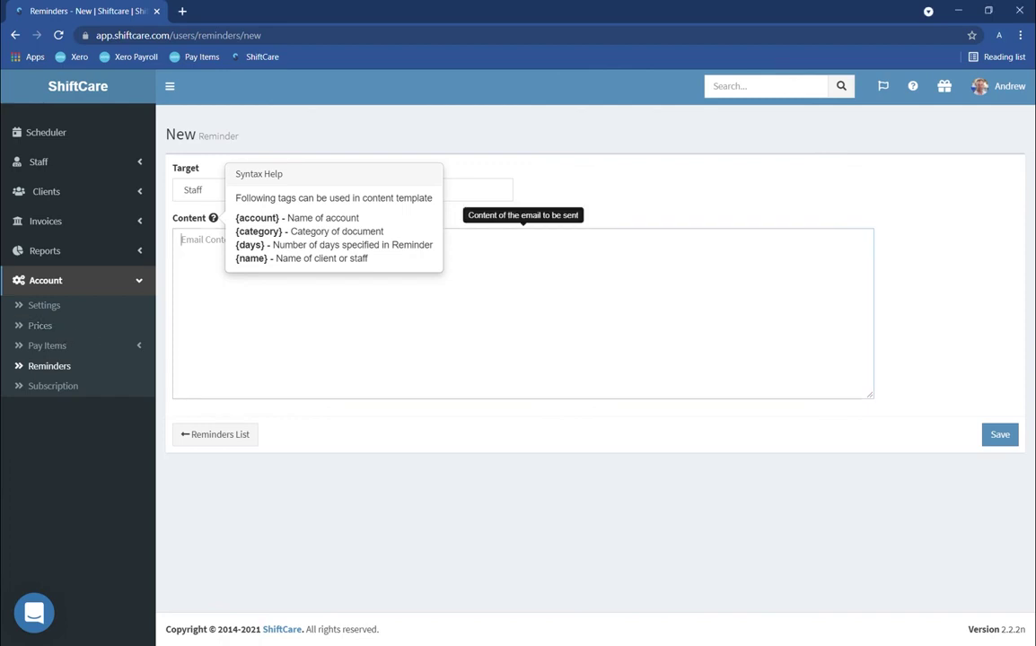
key(ctrl+v)
click(511, 175)
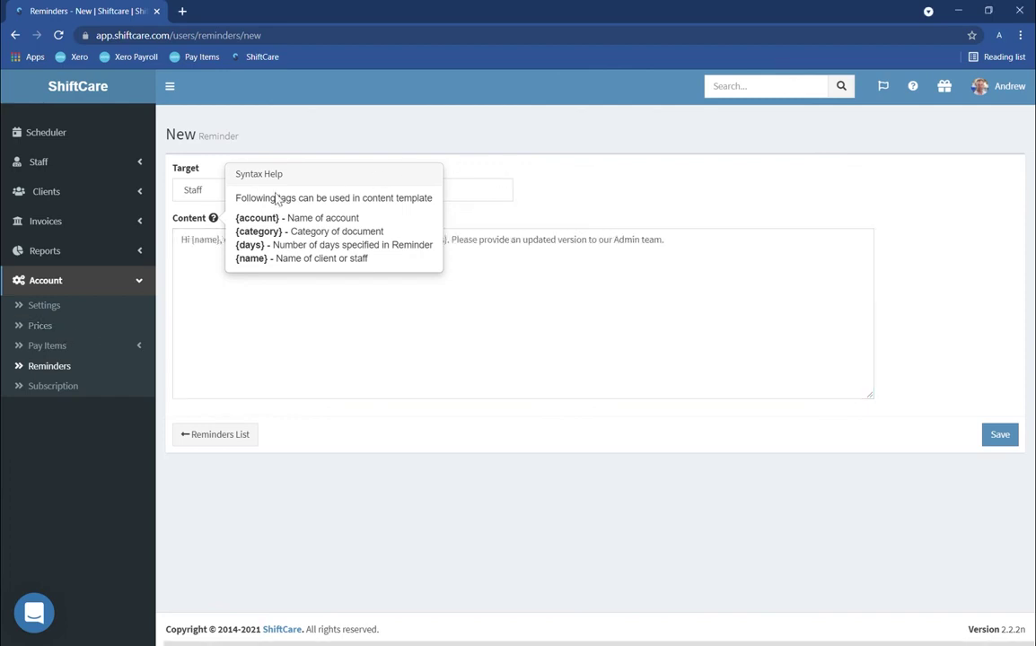
click(215, 222)
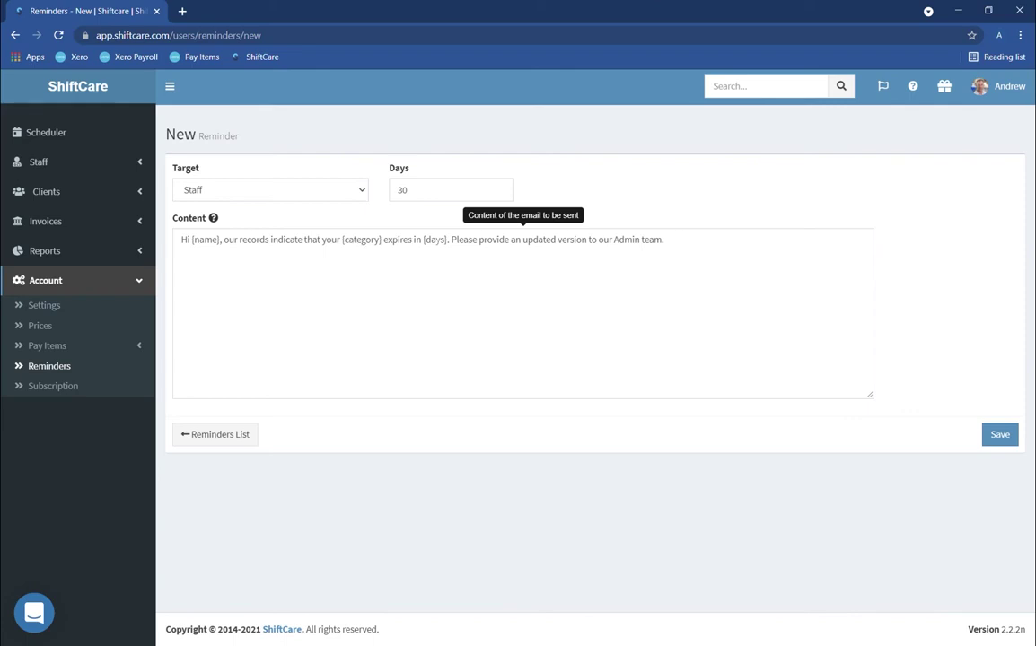
Check the 30-day period of the Staff reminder and save the reminder
double_click(401, 191)
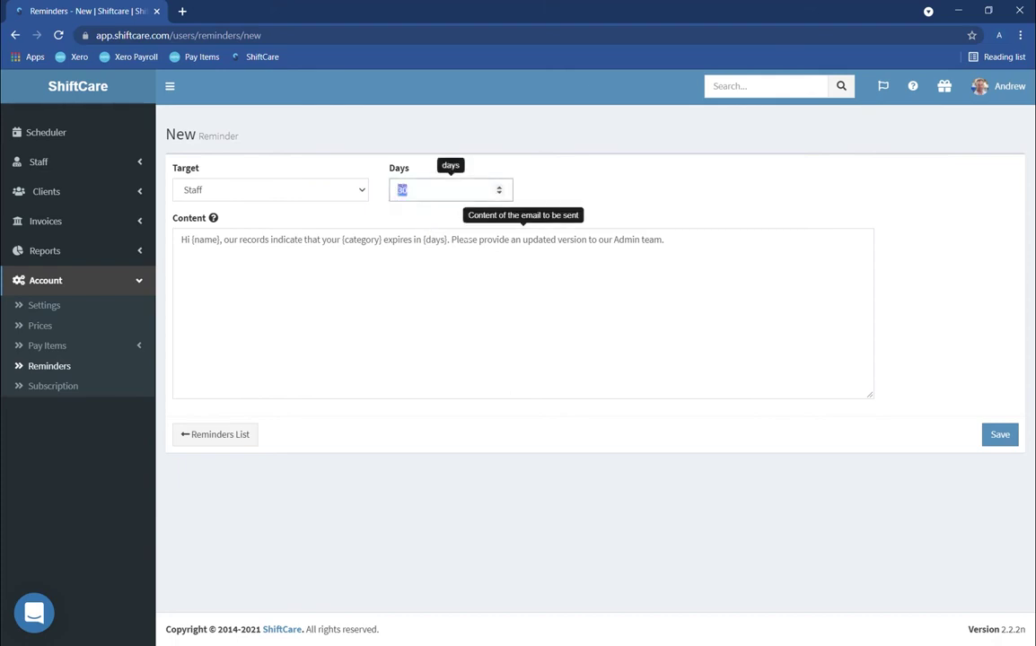
key(Tab)
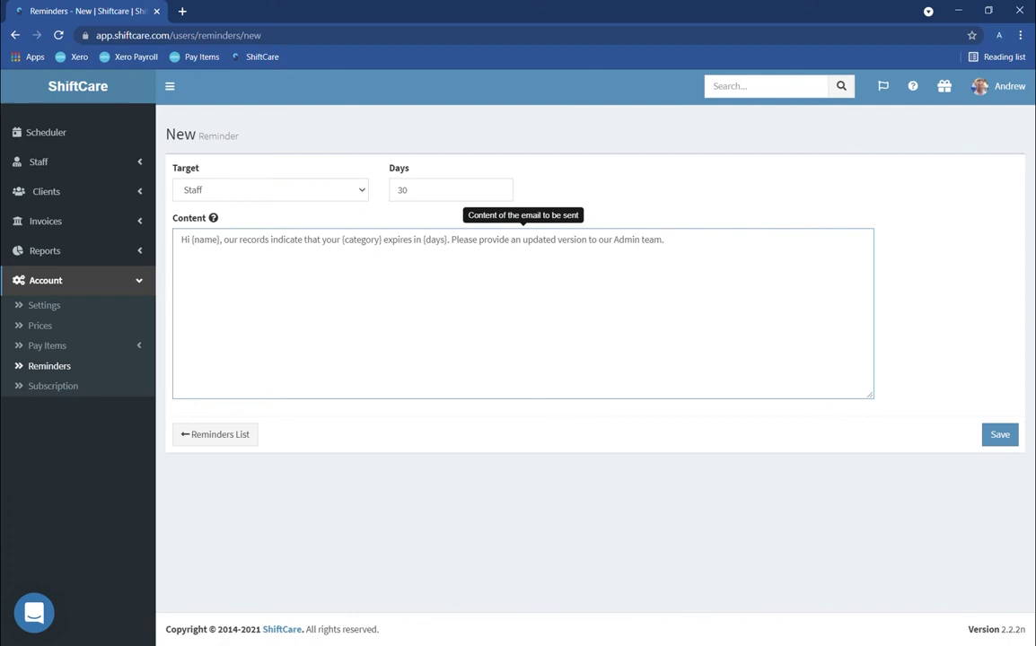
click(415, 196)
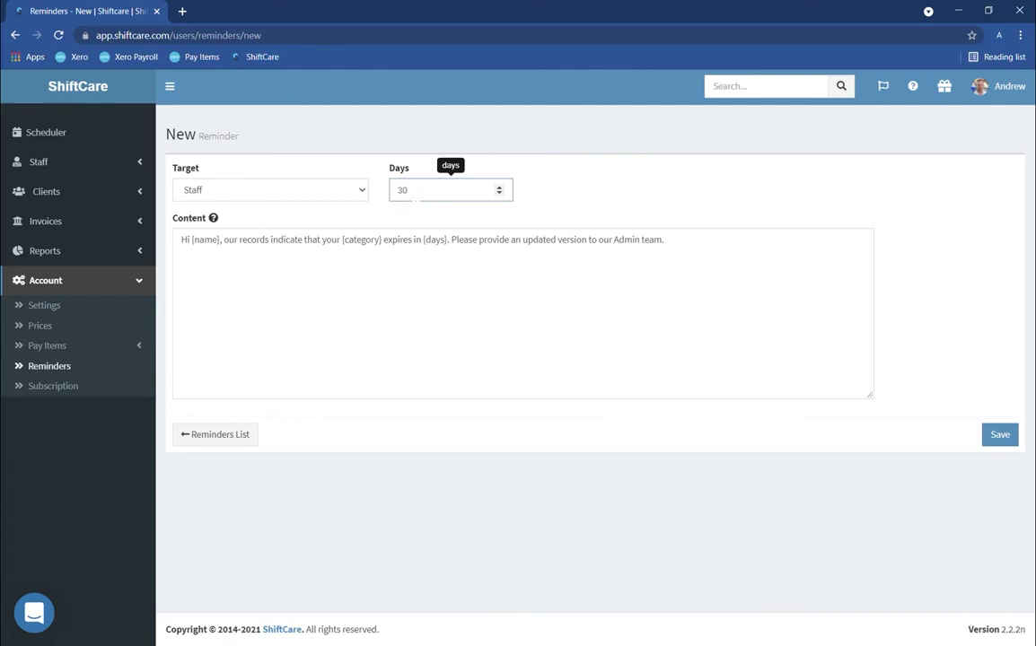
click(996, 438)
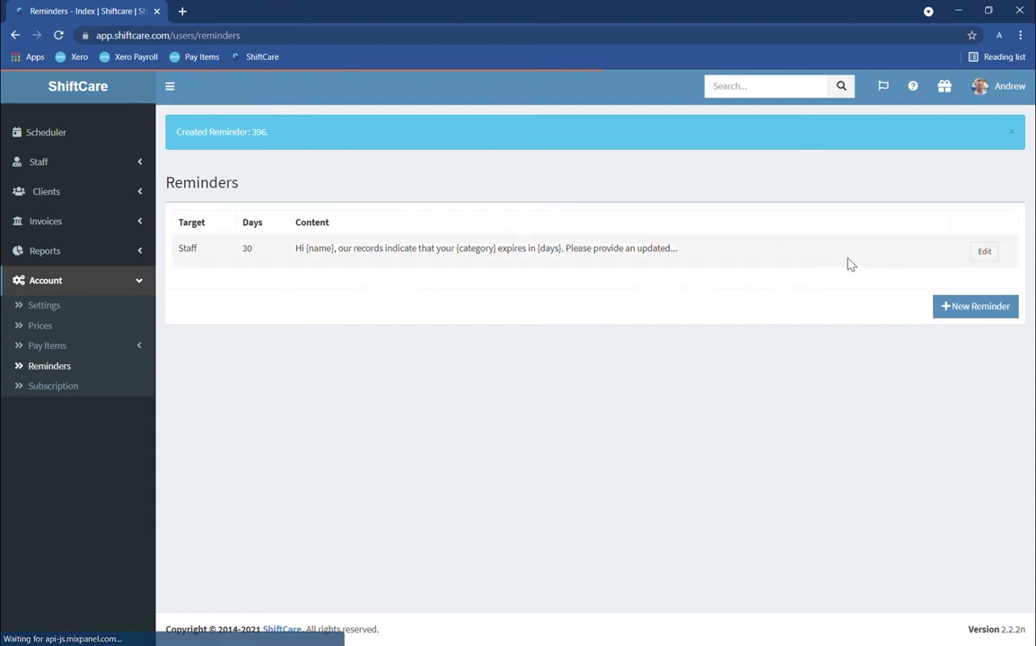
Create and save a second Staff reminder for 7 days, using the same email content as the 30-day reminder
click(959, 308)
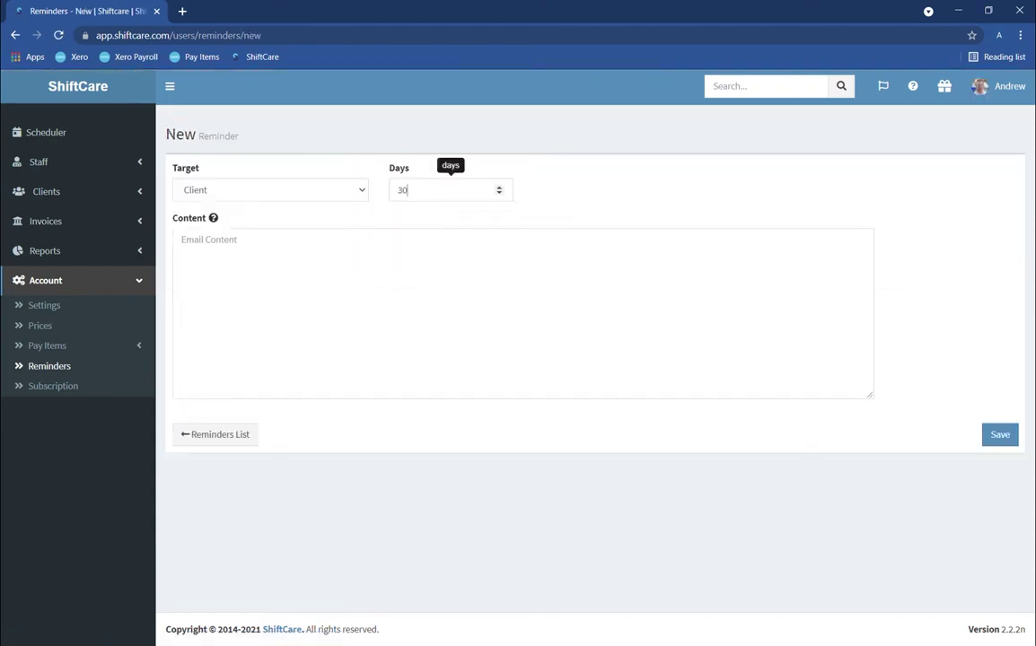
key(ctrl+a)
text(7)
click(386, 240)
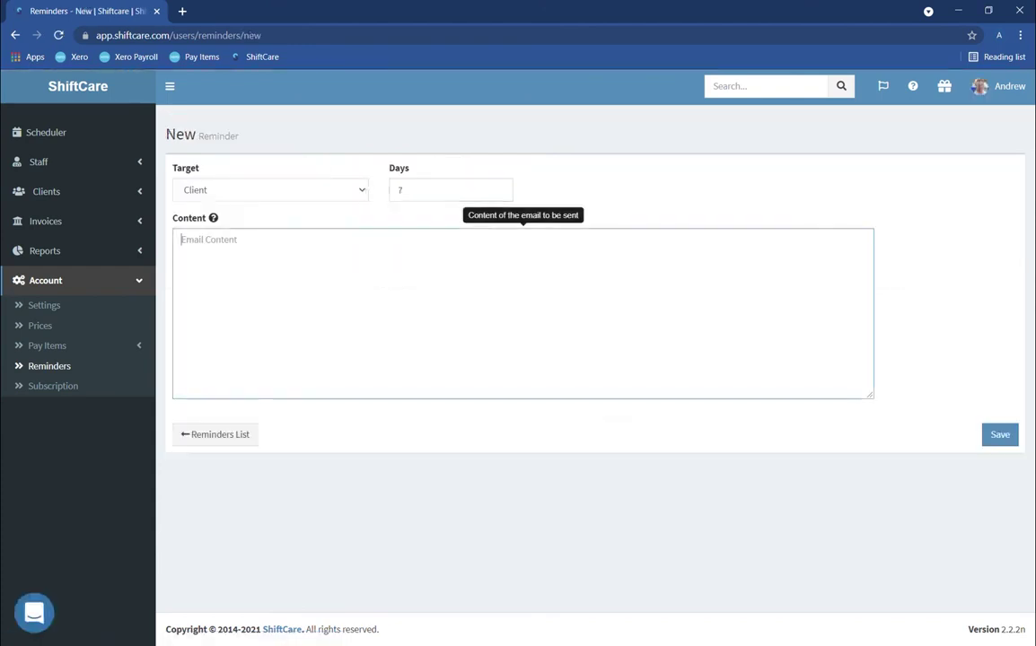
text(Hi {name}, our records indicate that your {category} expires in {days}. Please provide an updated version to our Admin team.)
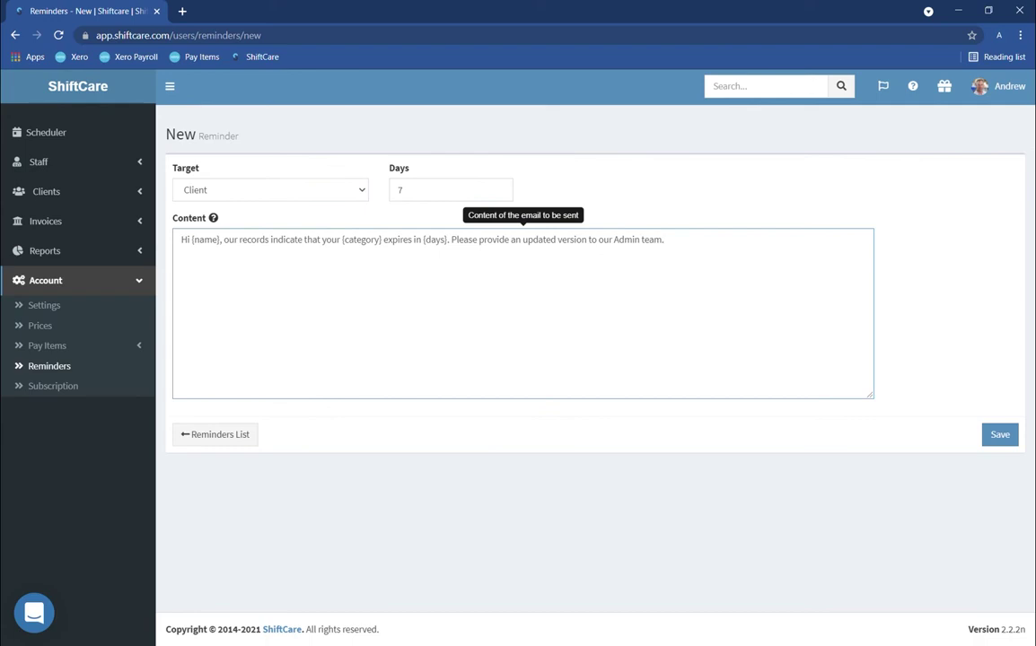
click(345, 189)
click(242, 209)
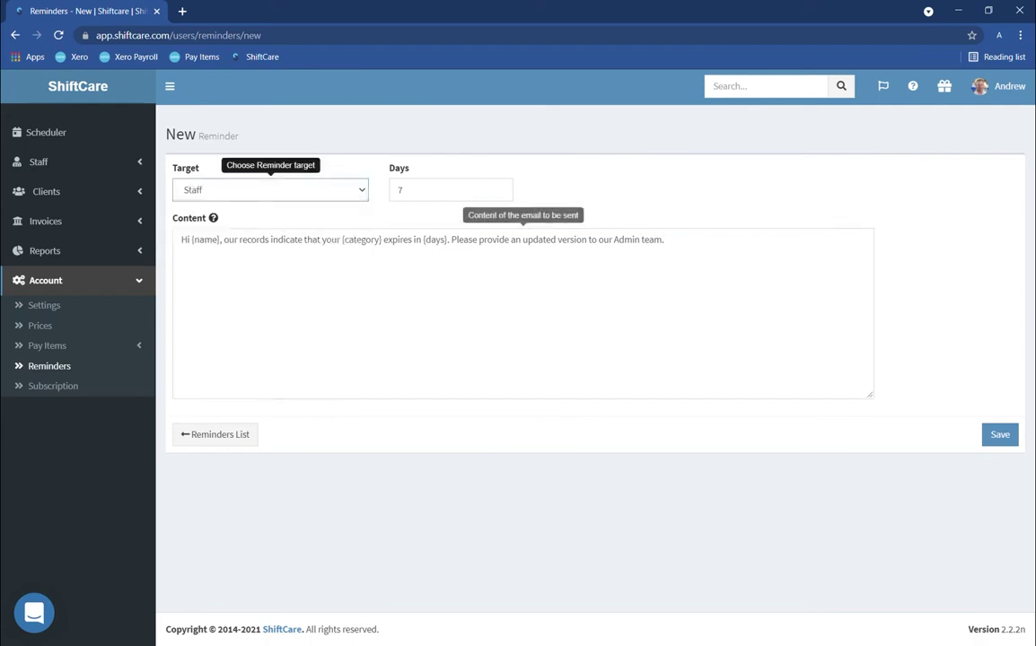
click(994, 437)
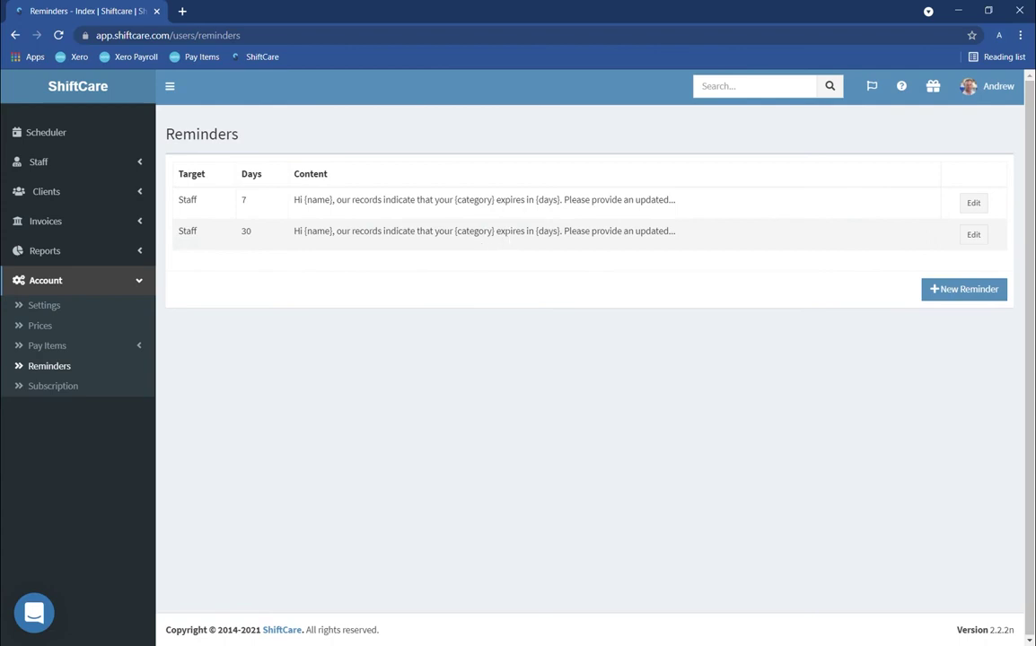
Examine the {days} tag in the content of the 30-day and 7-day reminders
double_click(548, 231)
double_click(547, 199)
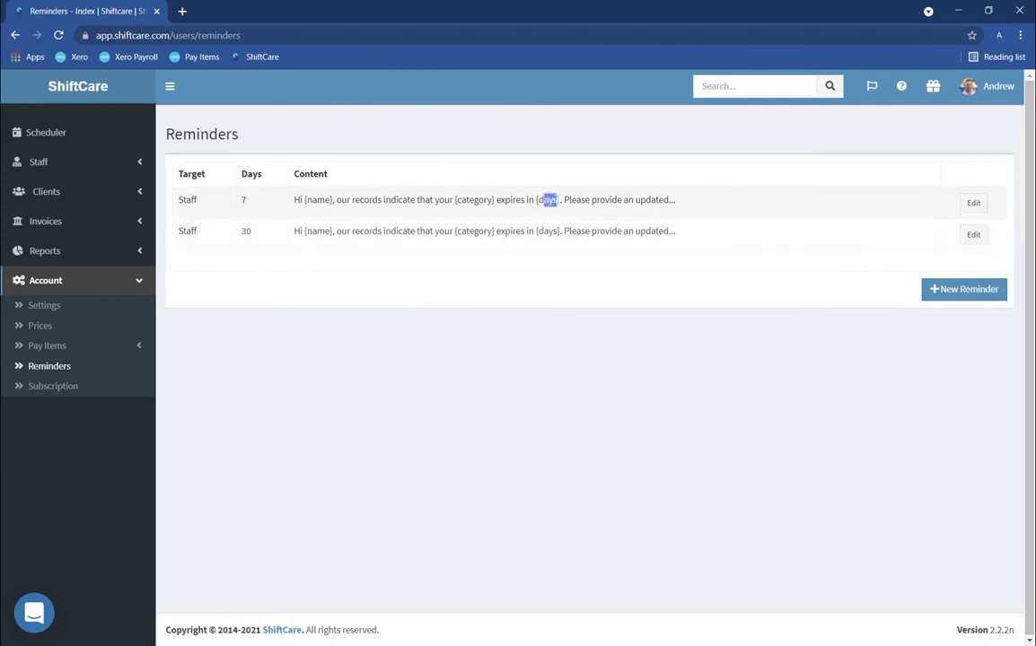
click(646, 220)
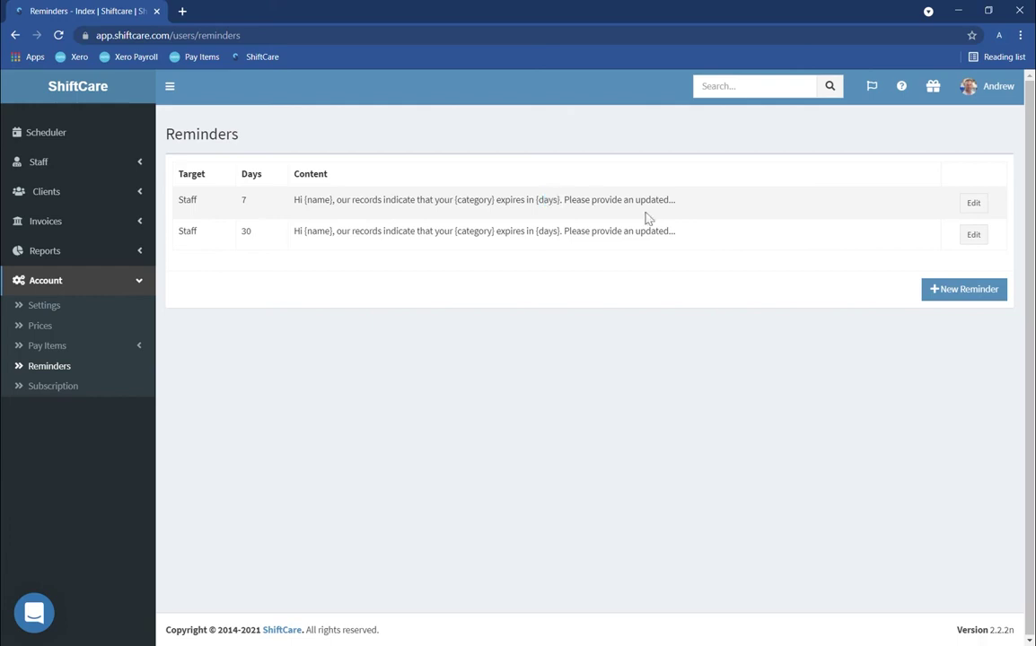
Start a new reminder and set its target to Staff
click(938, 295)
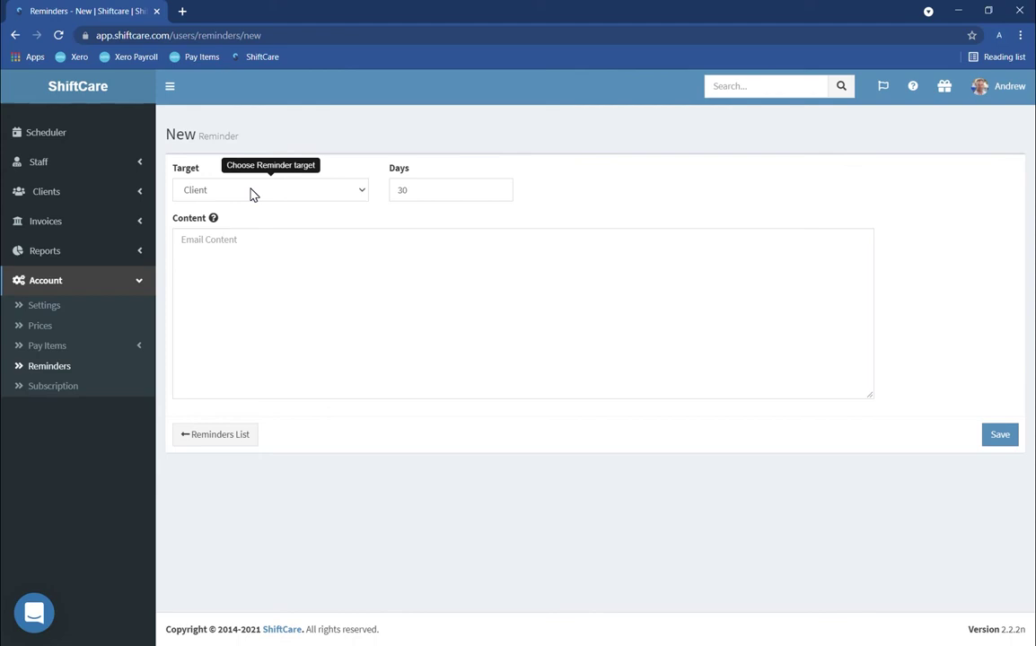
click(251, 193)
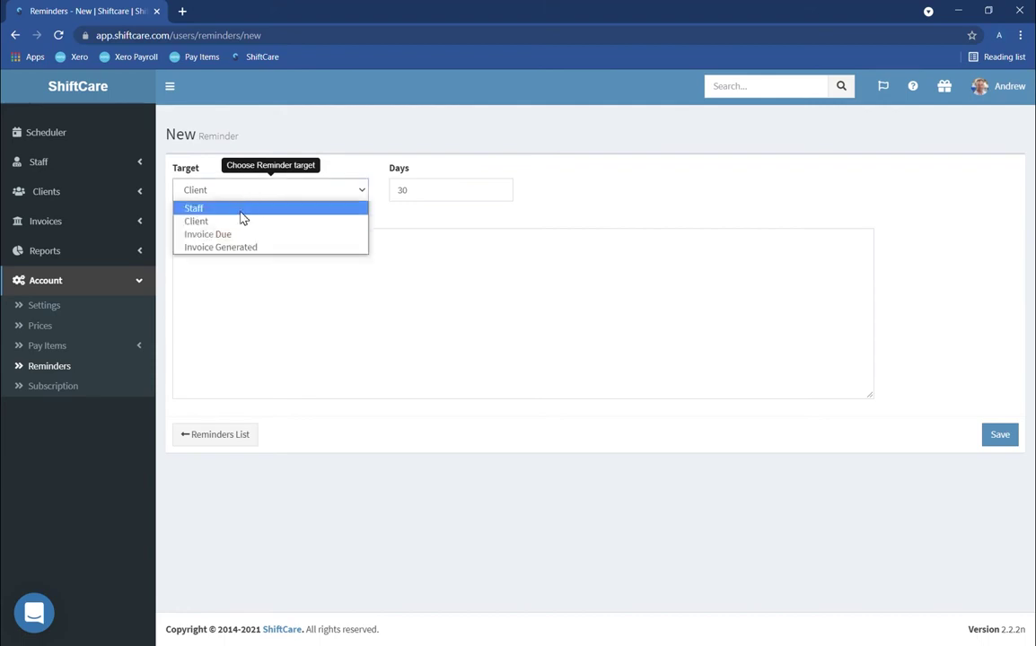
click(241, 225)
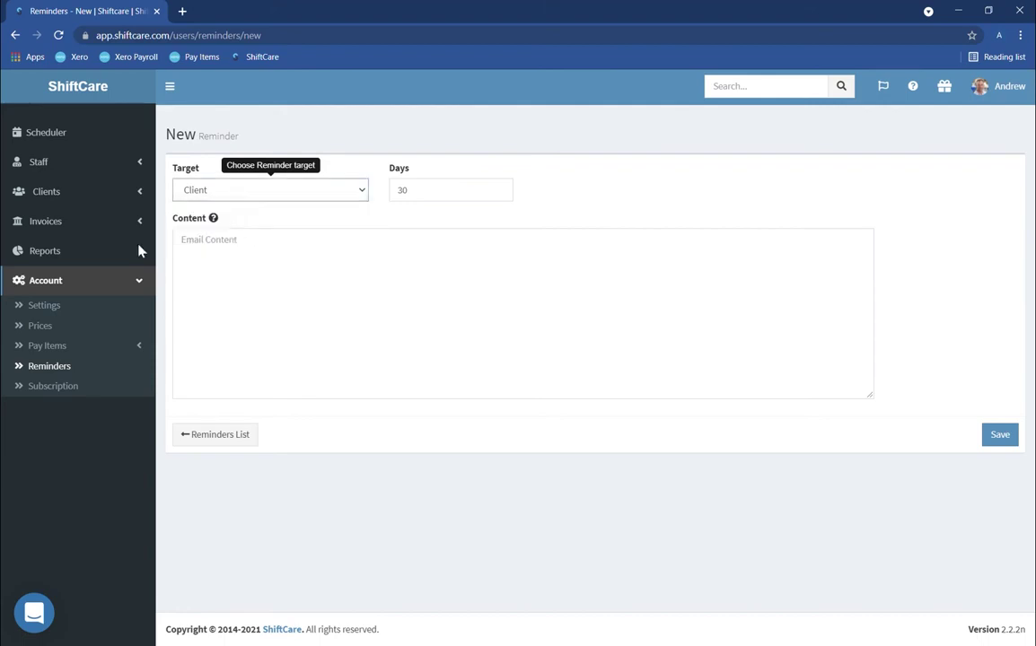
click(184, 189)
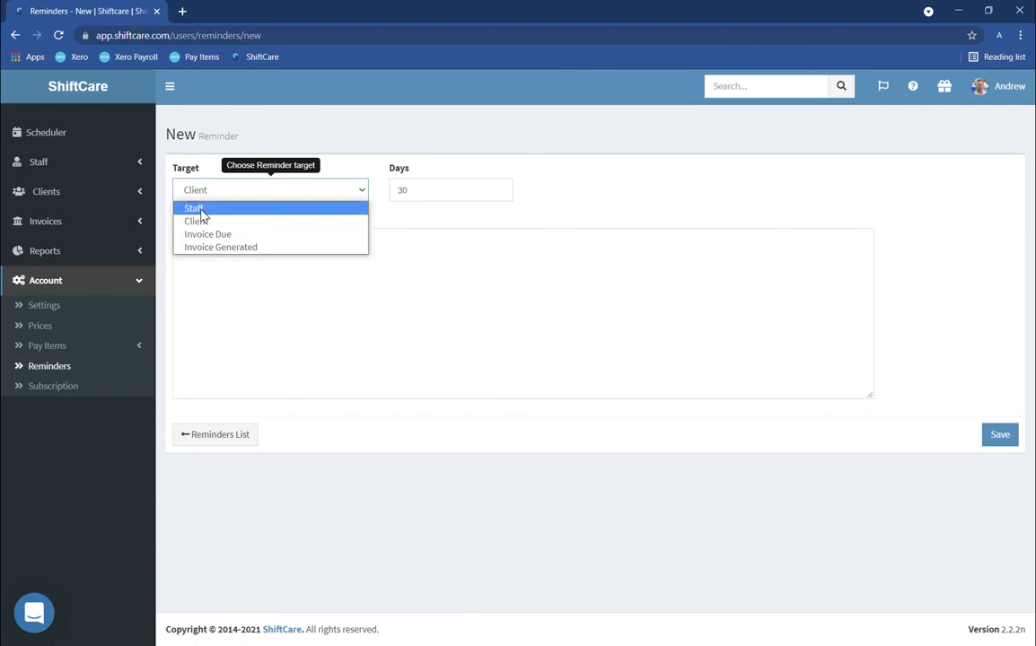
click(199, 208)
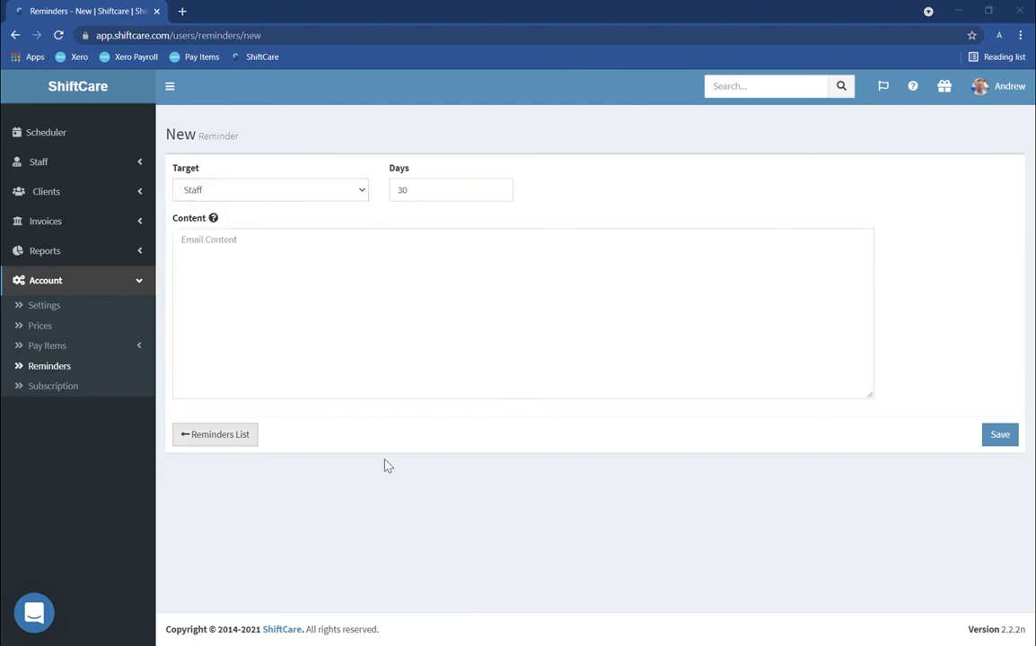
Enter the content "Hi {name}, our records indicate that your {category} expired {days} ago. Please urgently provide an updated version to our Admin team as soon as you can to avoid compliance issues."
click(404, 297)
text(Hi {name}, our records indicate that your {category} expired {days} ago. Please urgently provide an updated version to our Admin team as soon as you can to avoid compliance issues.)
click(182, 239)
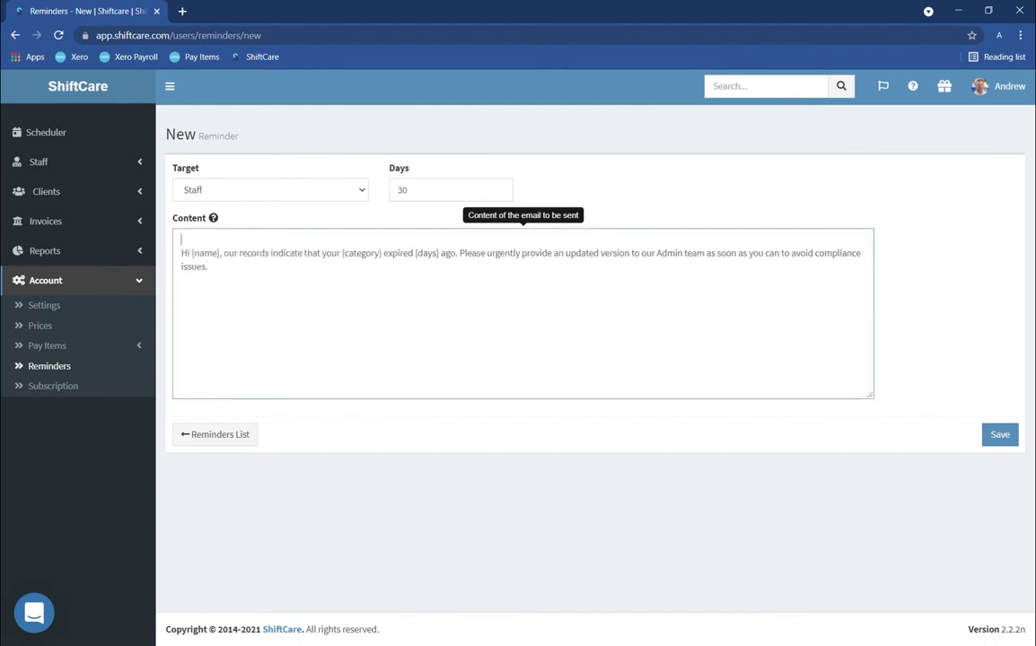
key(Delete)
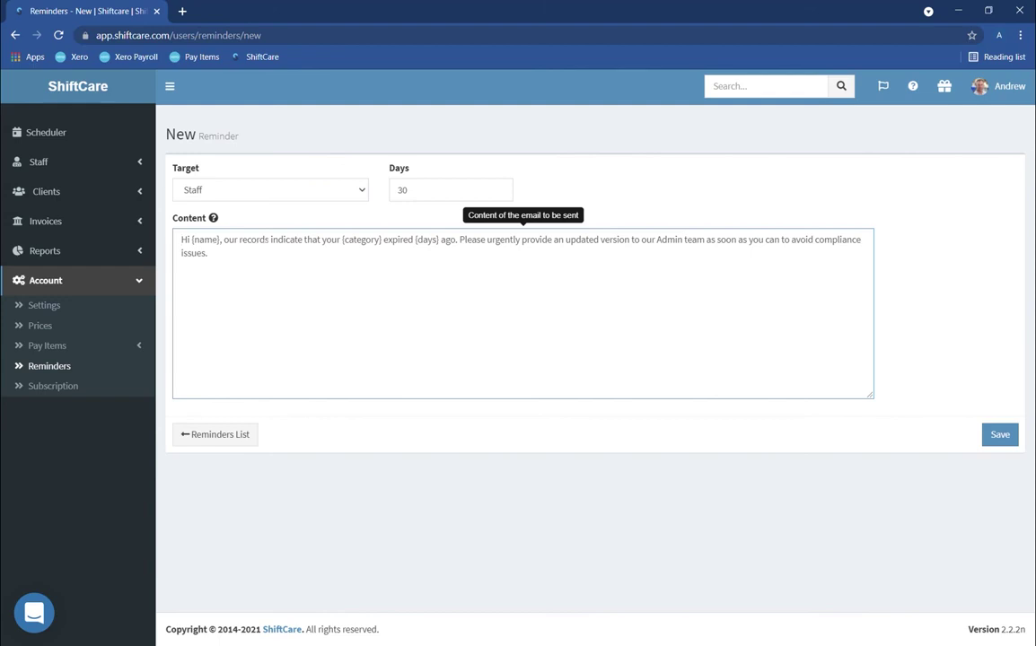
Set the expired-document reminder's period to -7 days and save the reminder
drag(342, 240, 371, 240)
double_click(401, 190)
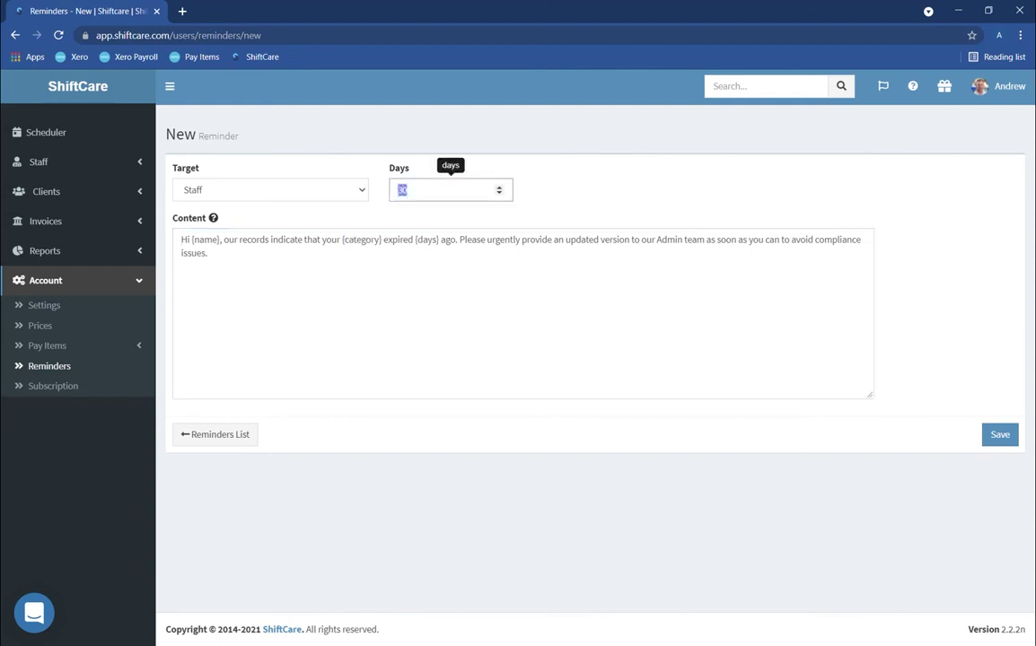
text(-7)
double_click(409, 190)
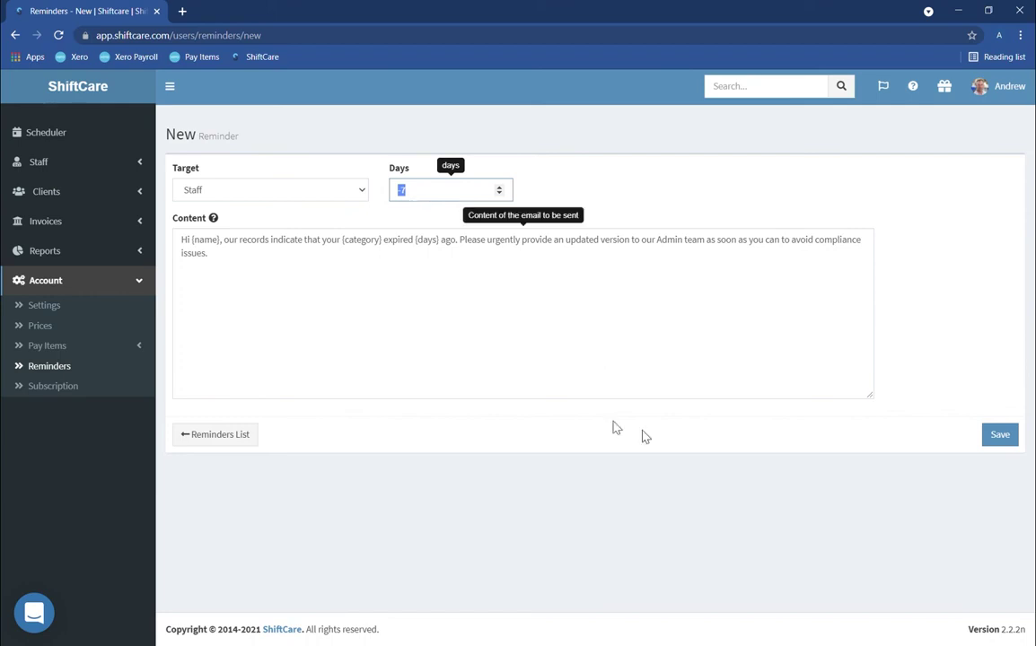
click(997, 440)
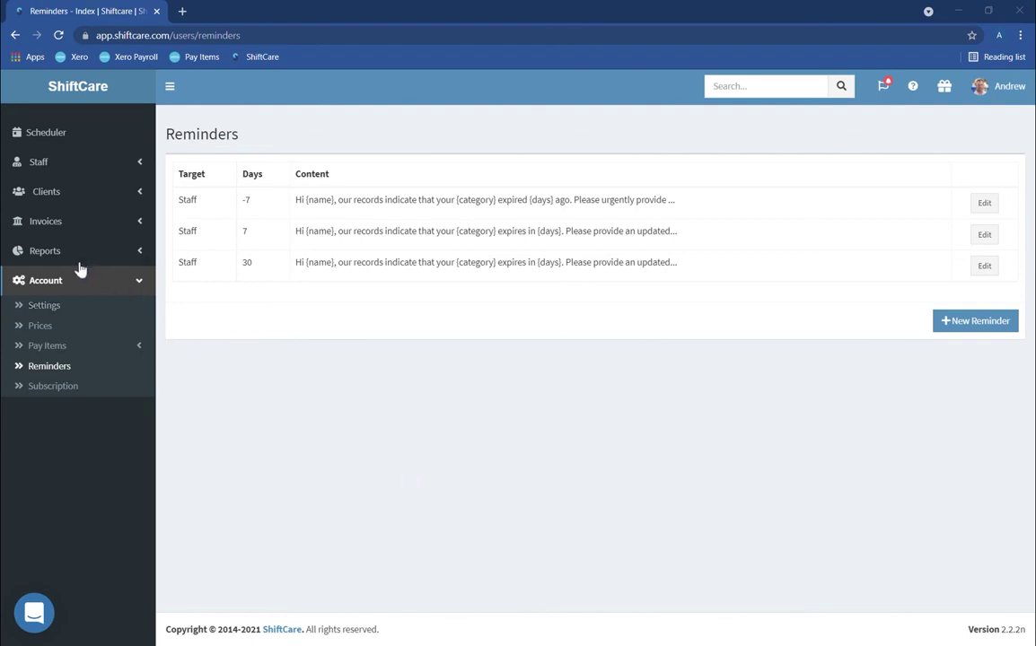
Open the Compliance report to review staff document expiry and check its CSV export option
click(52, 255)
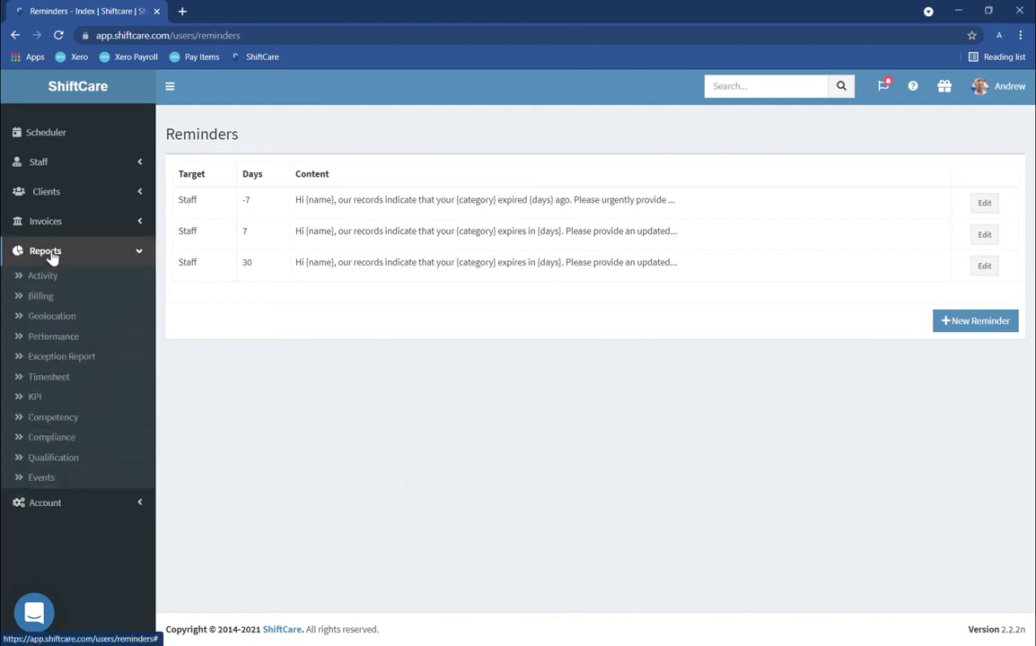
click(59, 446)
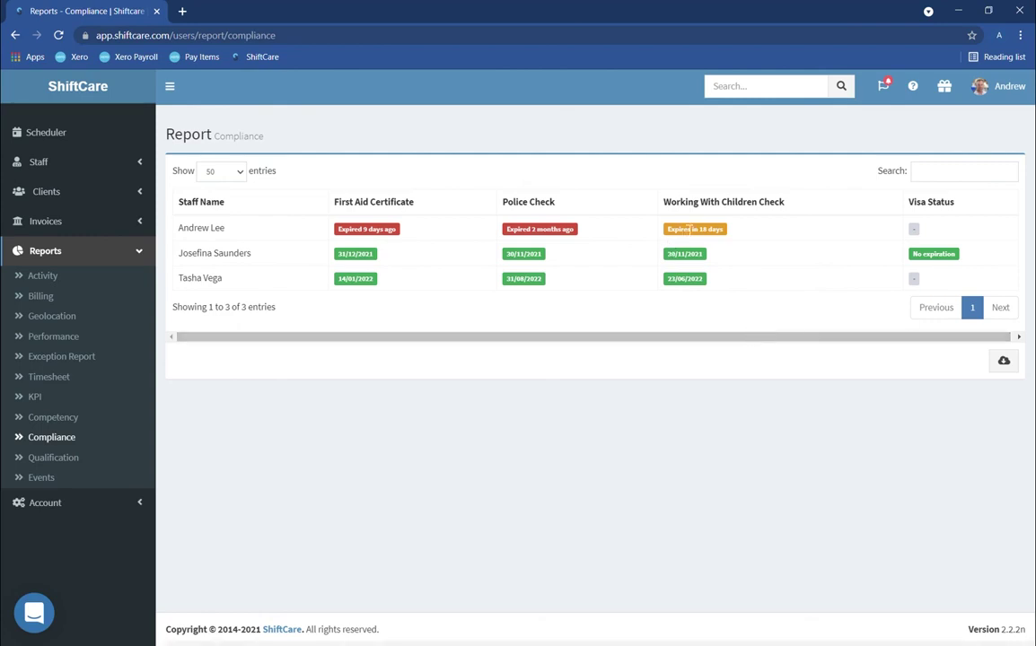
click(1000, 362)
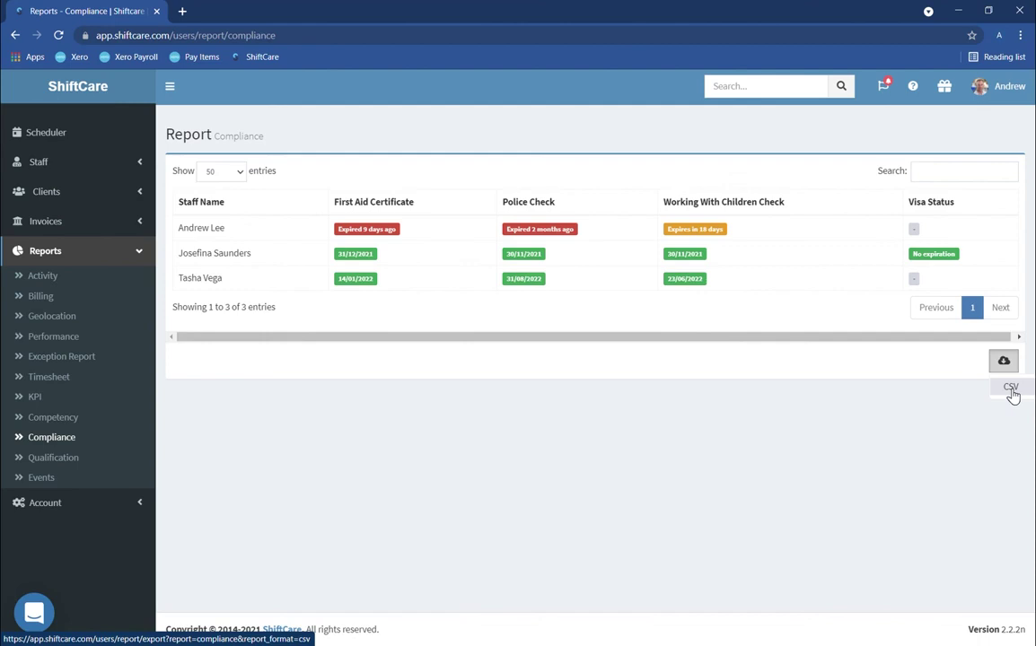
click(859, 379)
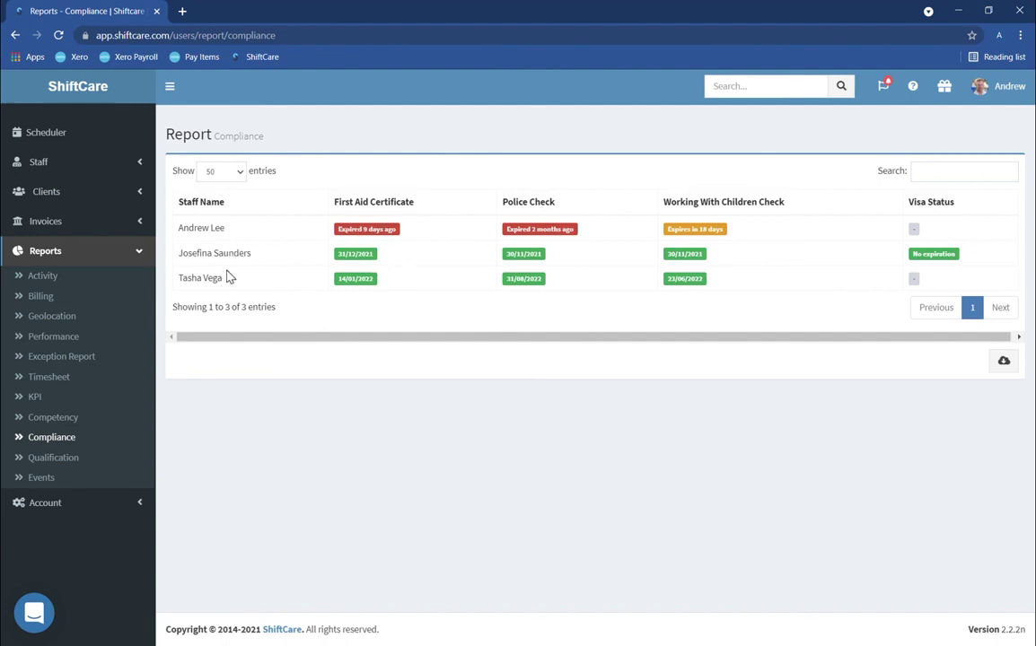
Open the first listed staff member's profile from the Compliance report and go to manage all of their compliance documents
click(216, 228)
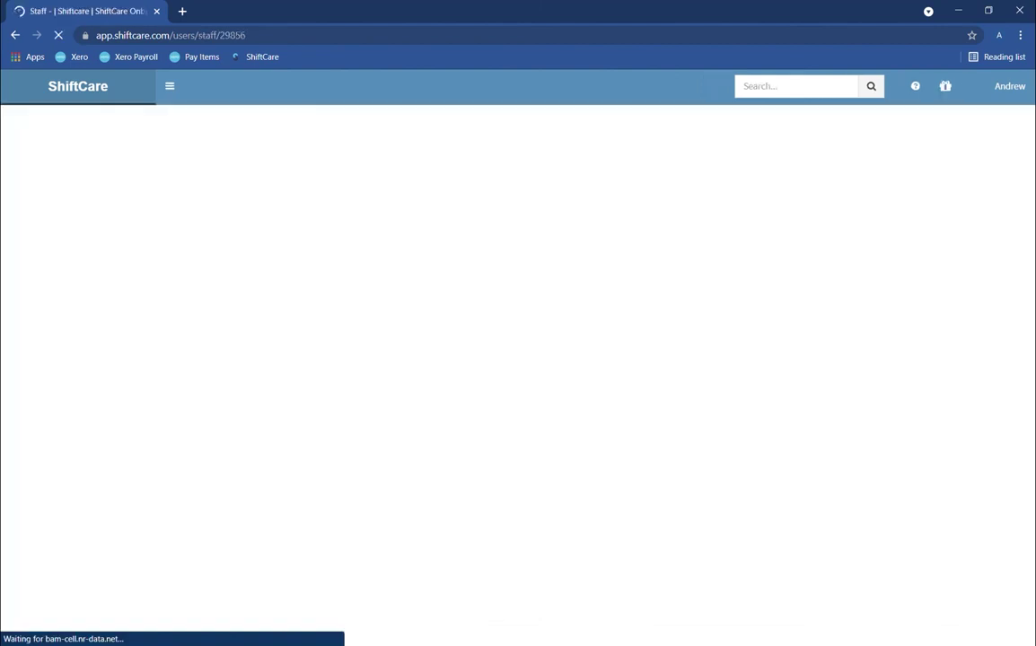
scroll(350, 476, down, 3)
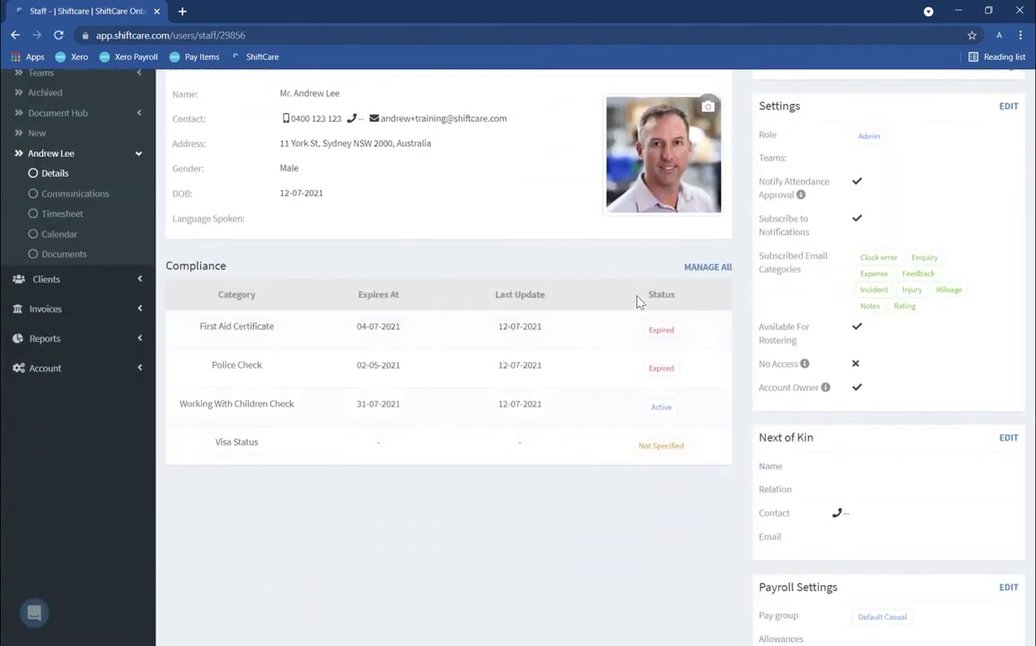
click(705, 267)
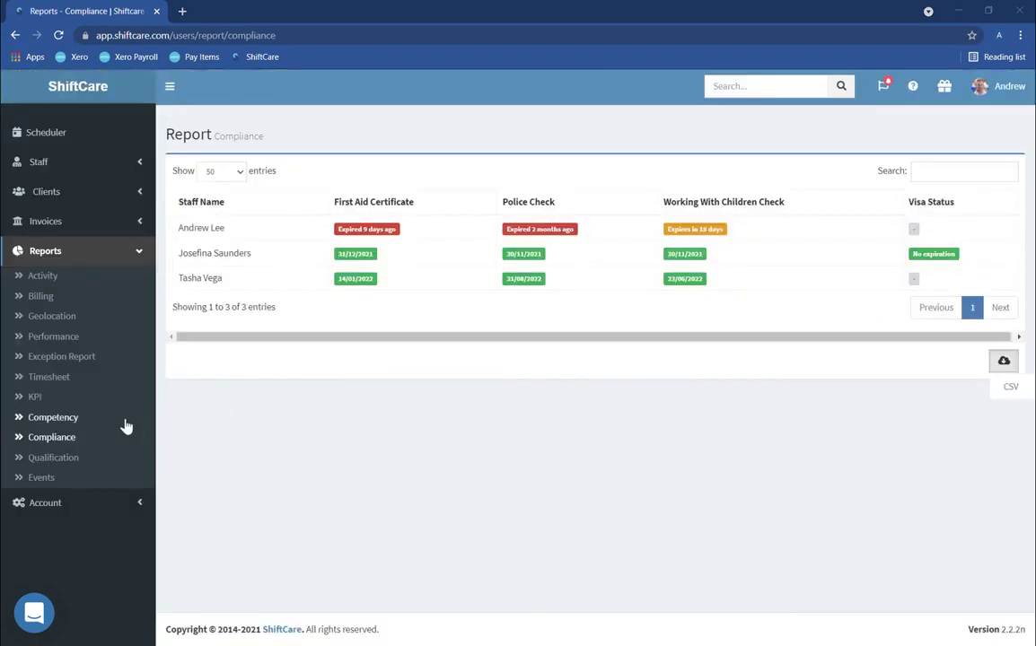
Review the Competency and Qualification reports and show the export options of the Qualification report
click(52, 422)
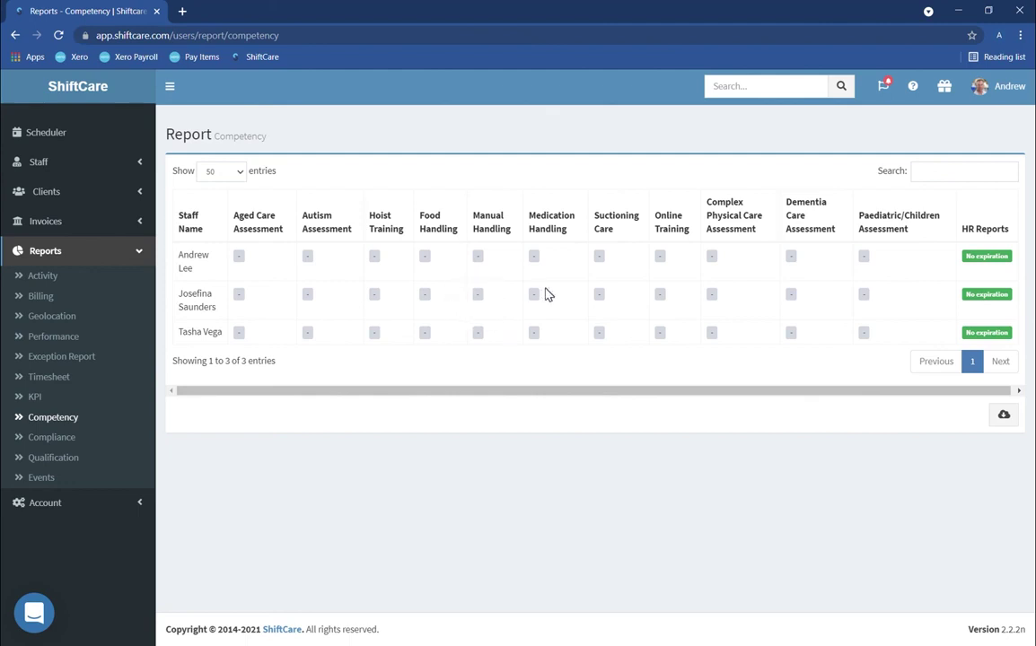
click(64, 464)
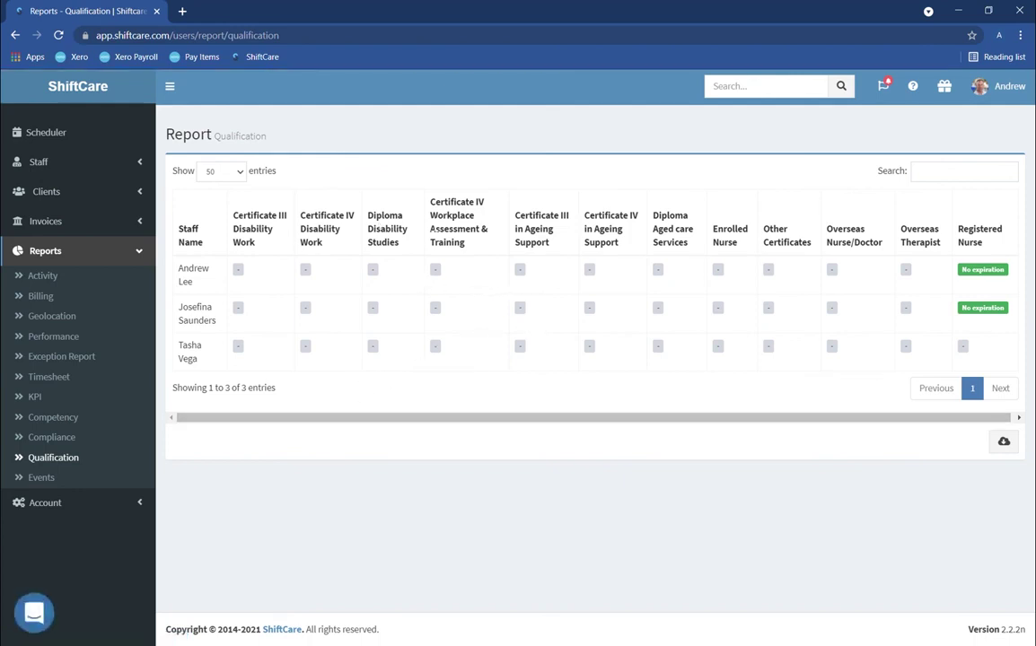
click(1003, 449)
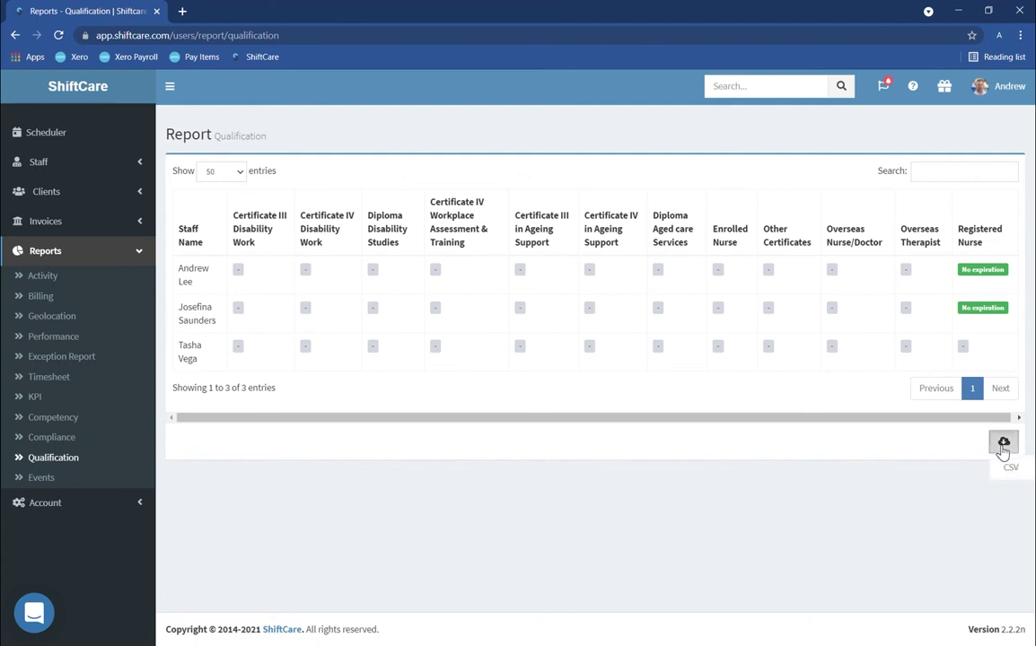